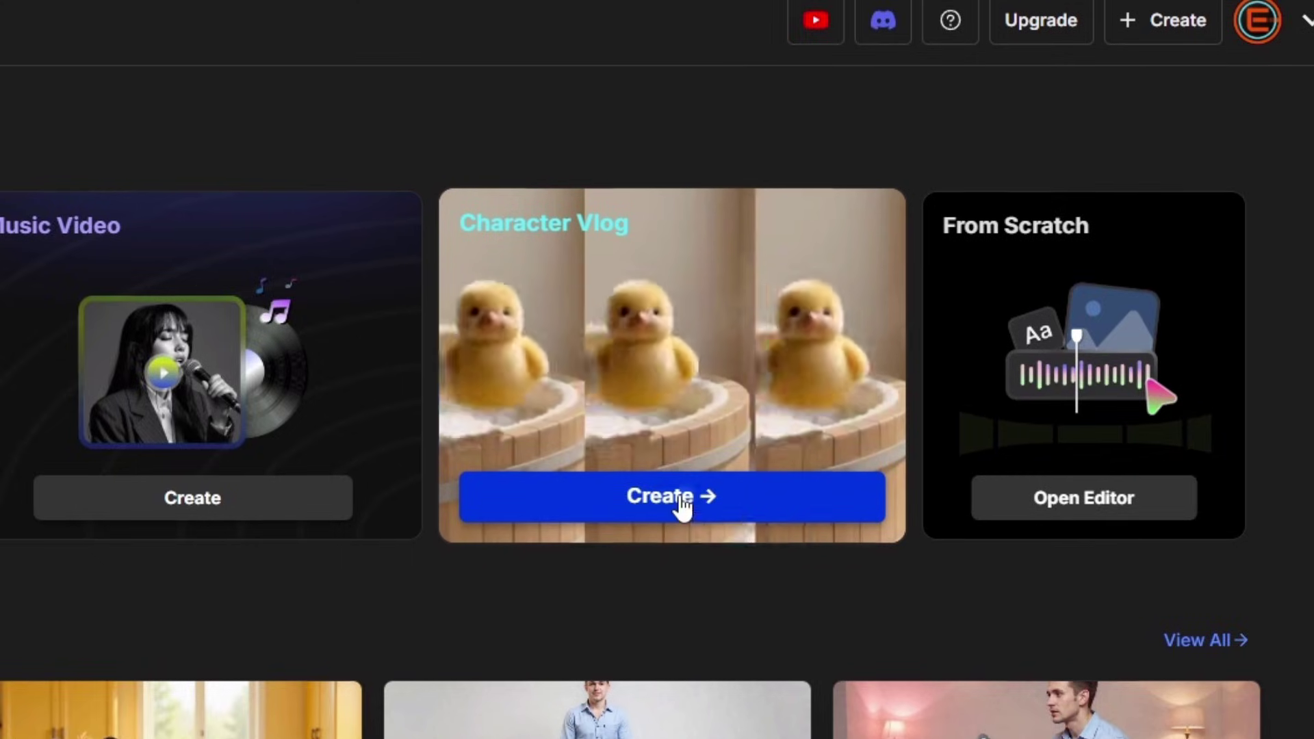
click(682, 508)
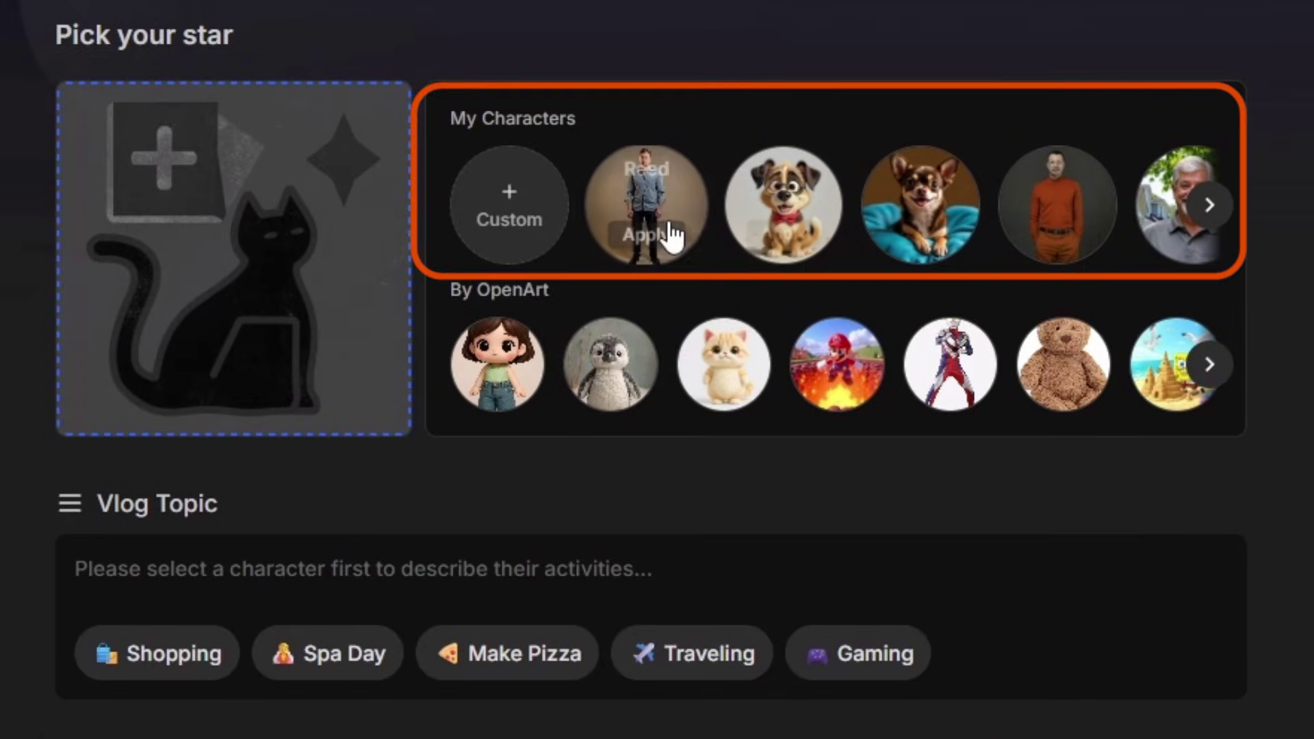
click(597, 236)
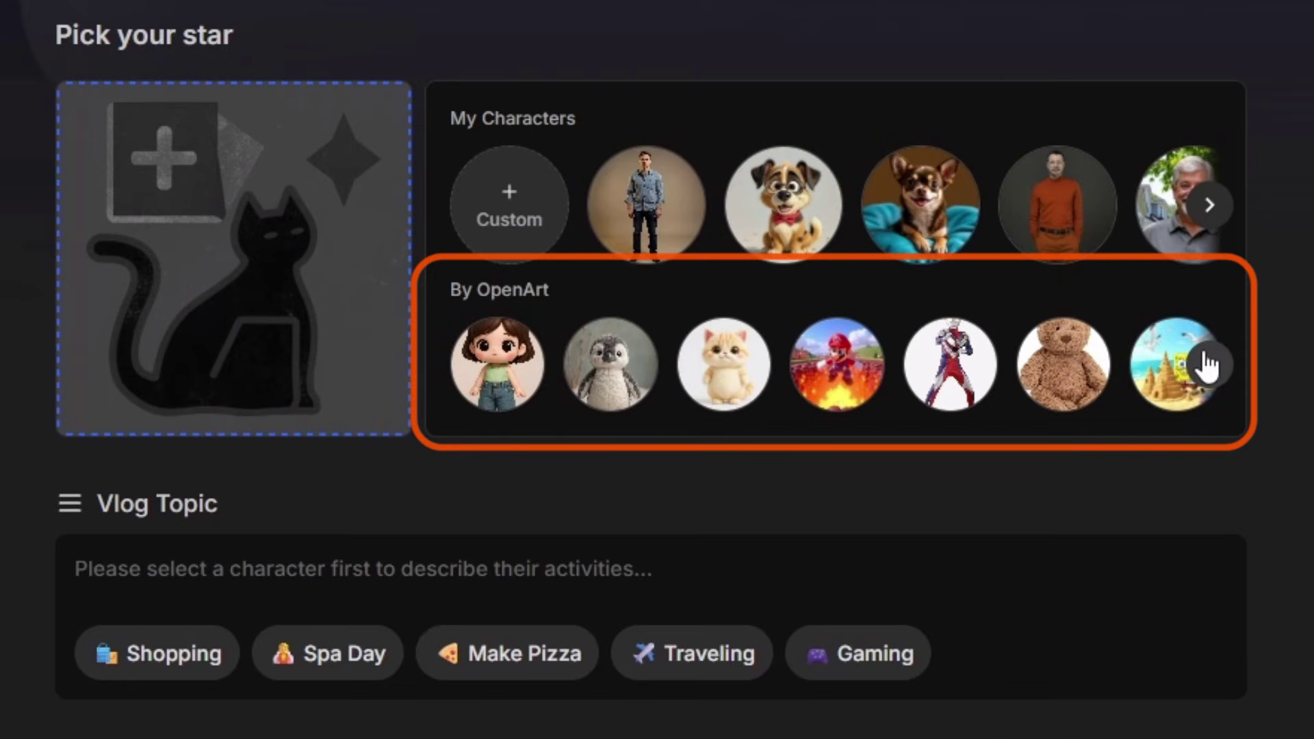
click(1208, 366)
click(1175, 368)
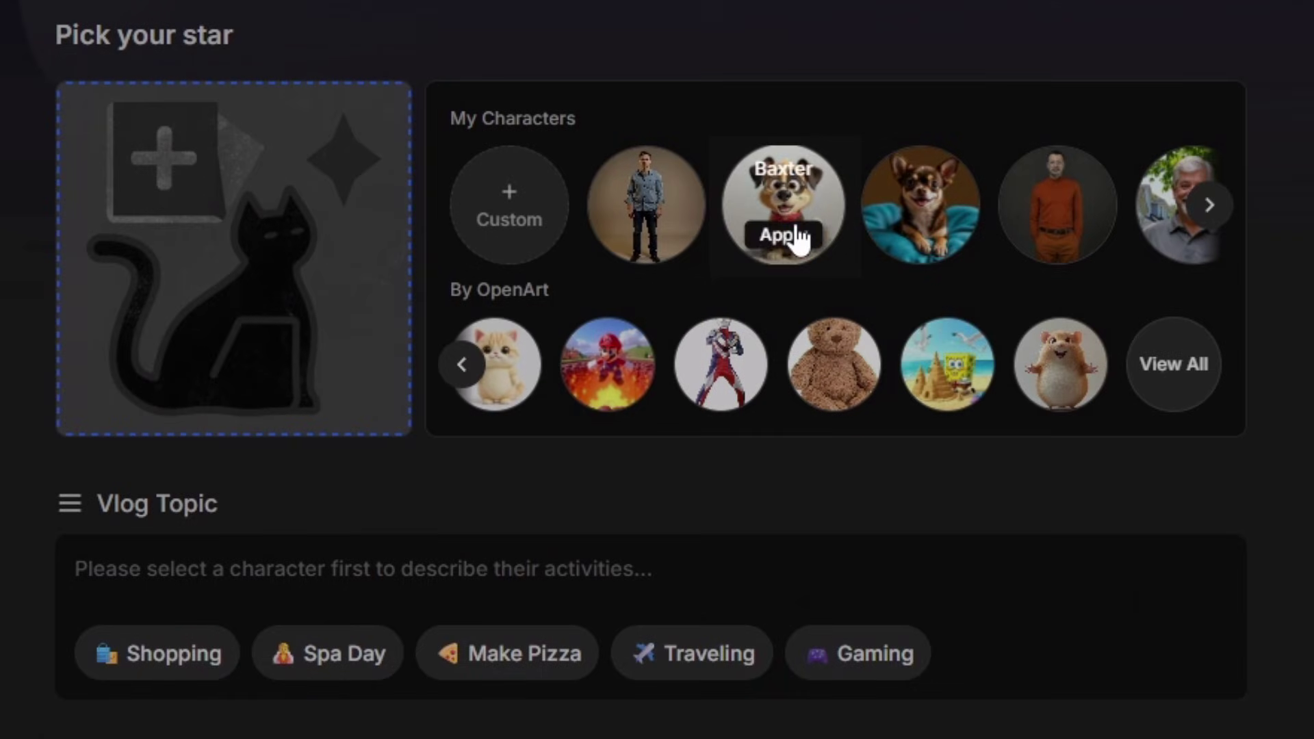
click(794, 233)
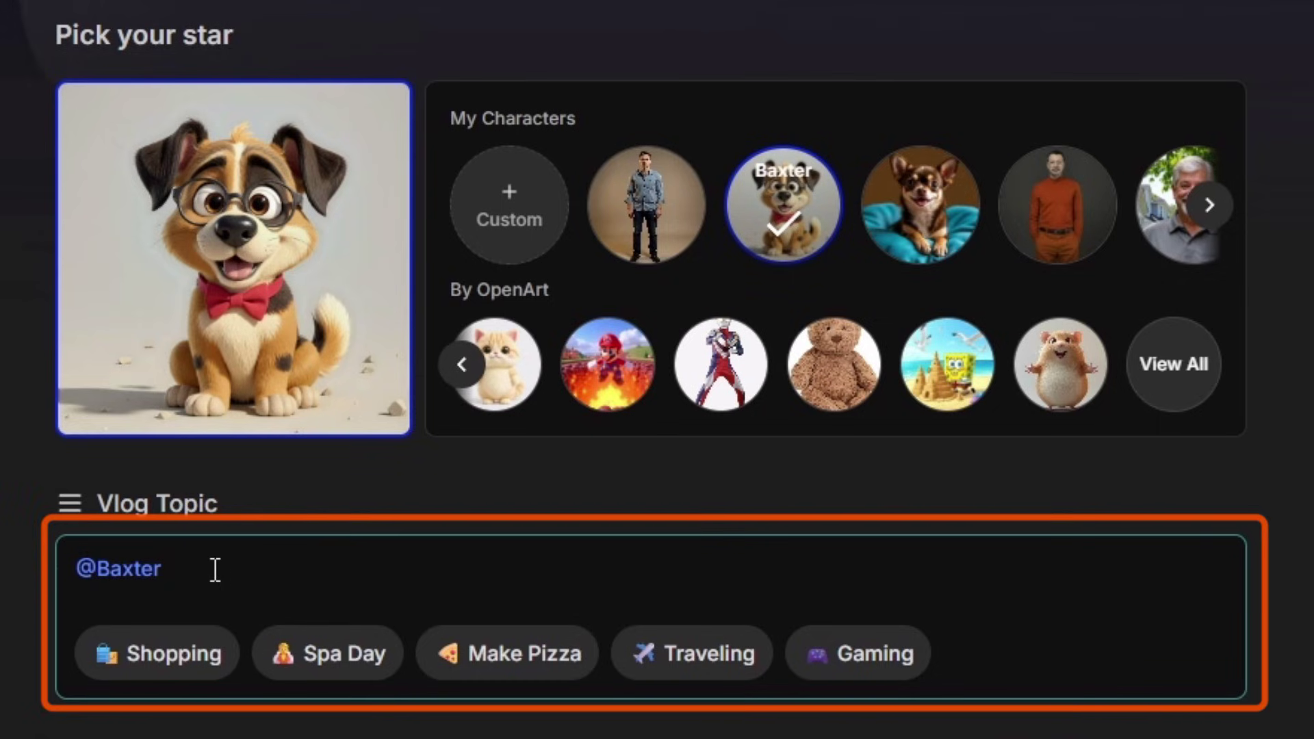
text(is enjoying a day at the beach)
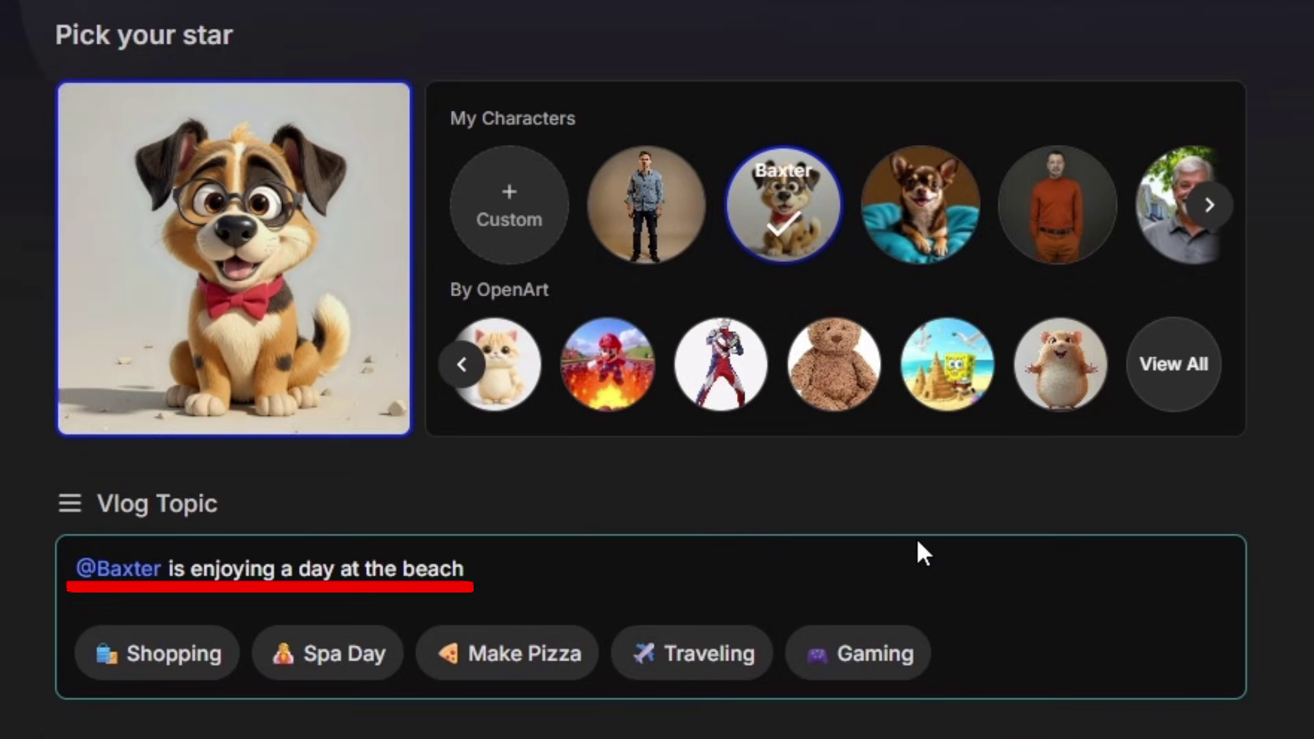
Set the vlog's background music to the trending song "Summer Dog"
scroll(917, 538, down, 5)
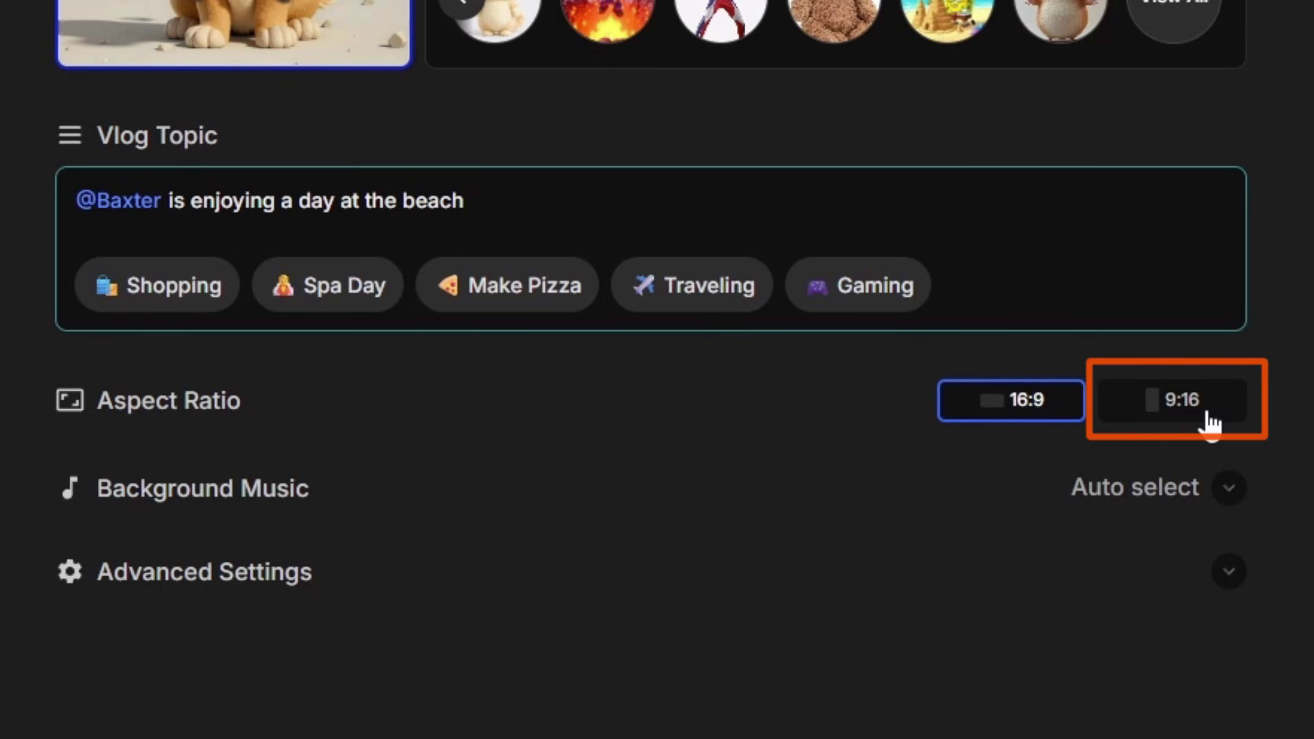
click(1228, 492)
scroll(1252, 472, down, 4)
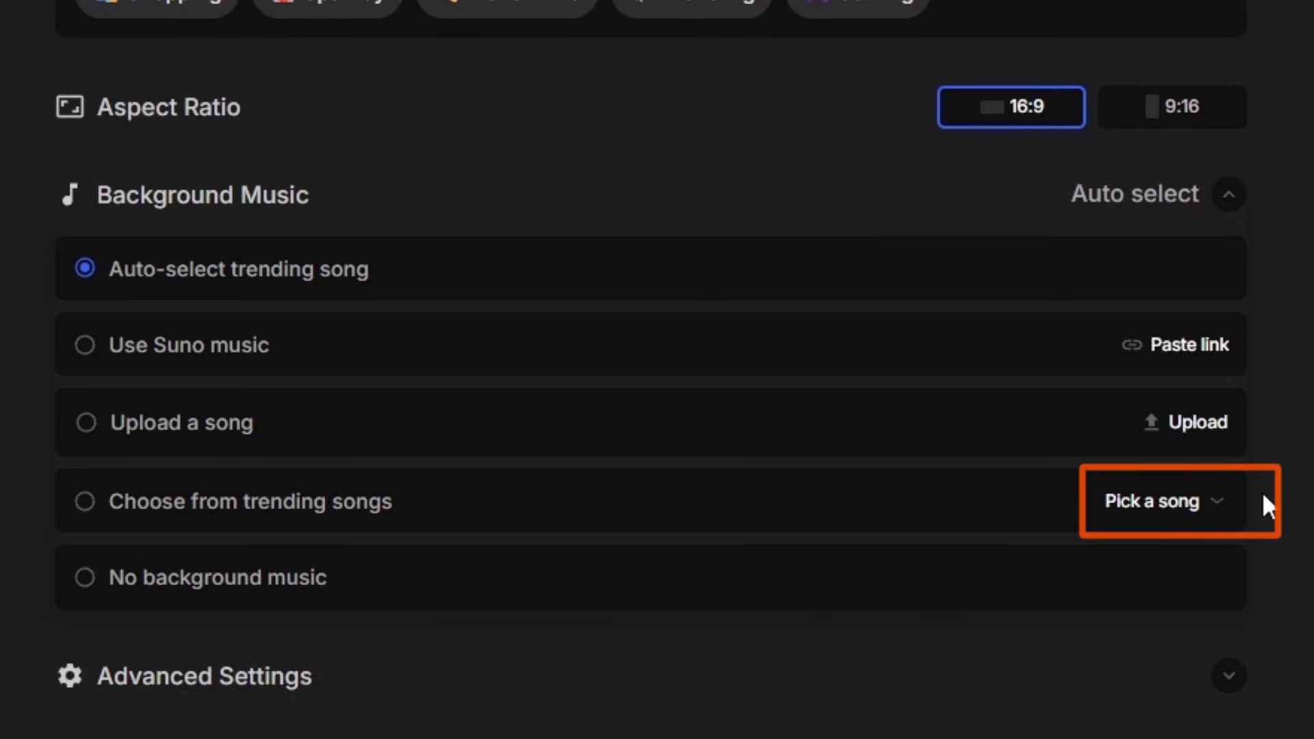
click(1217, 506)
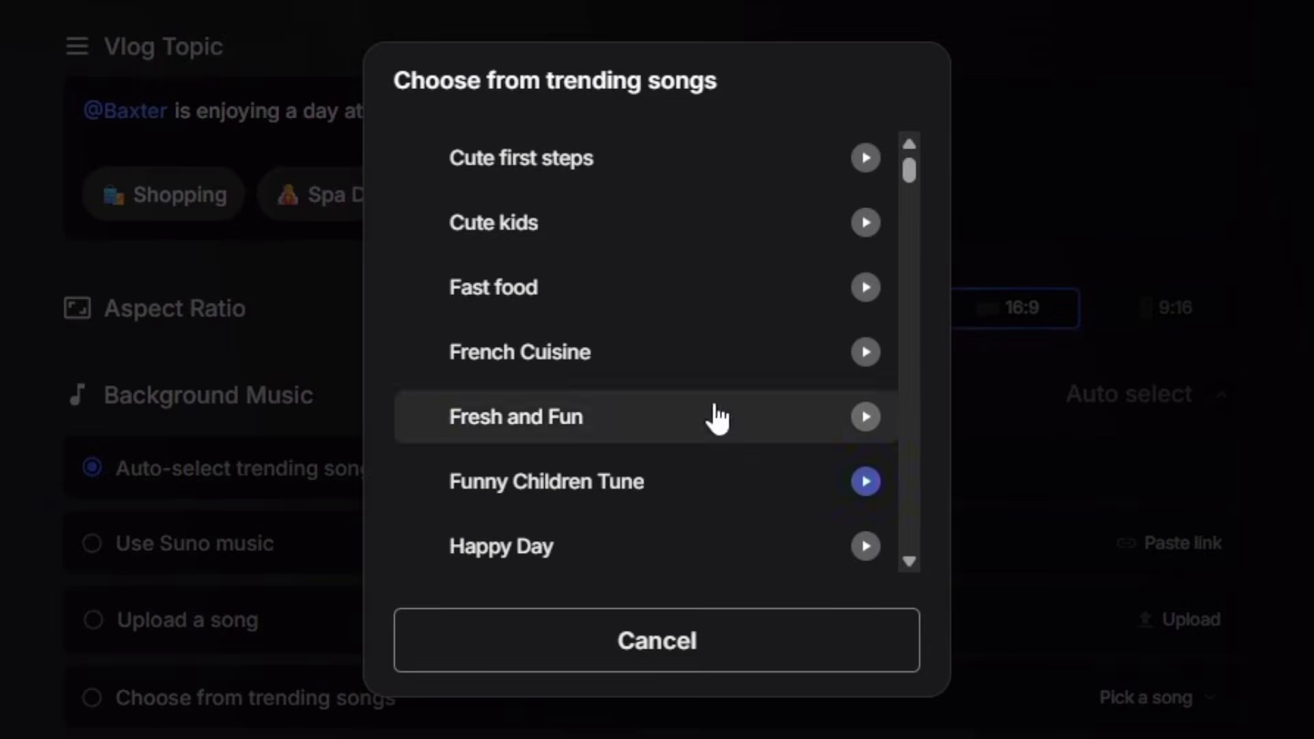
scroll(914, 131, down, 10)
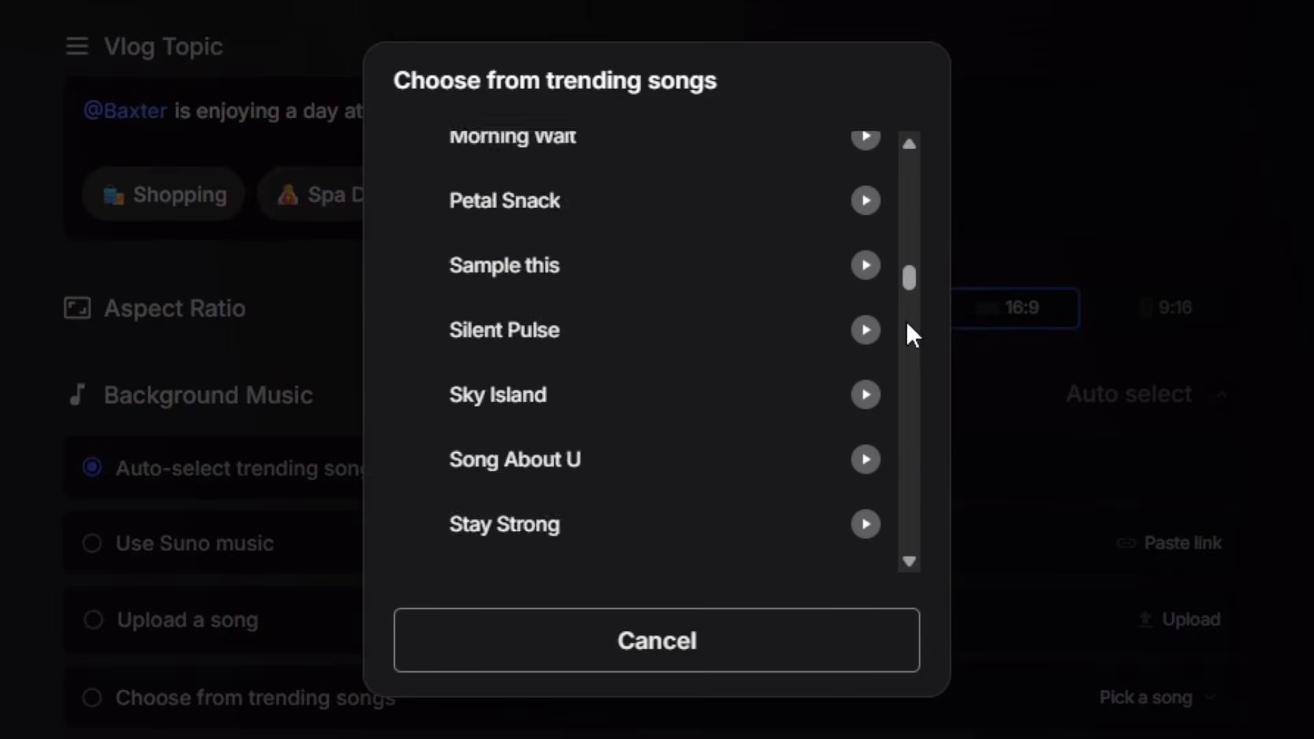
scroll(906, 324, down, 15)
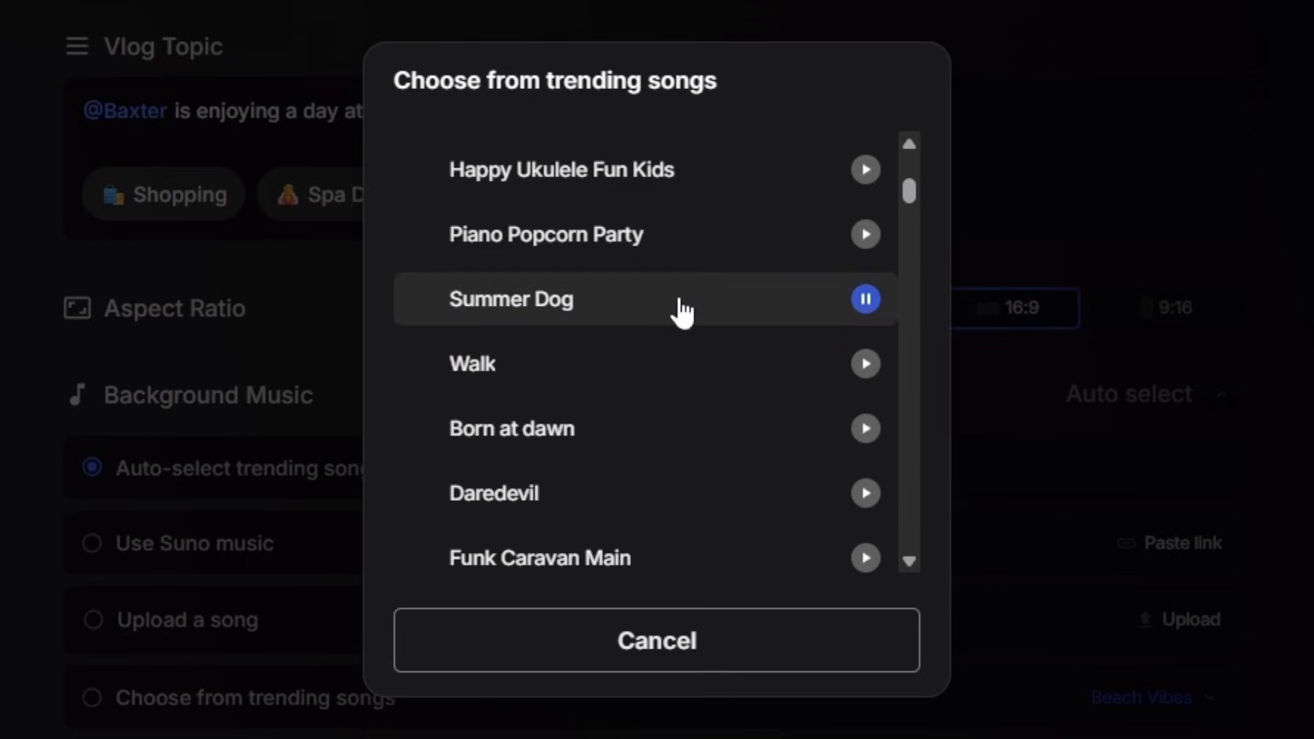
click(678, 301)
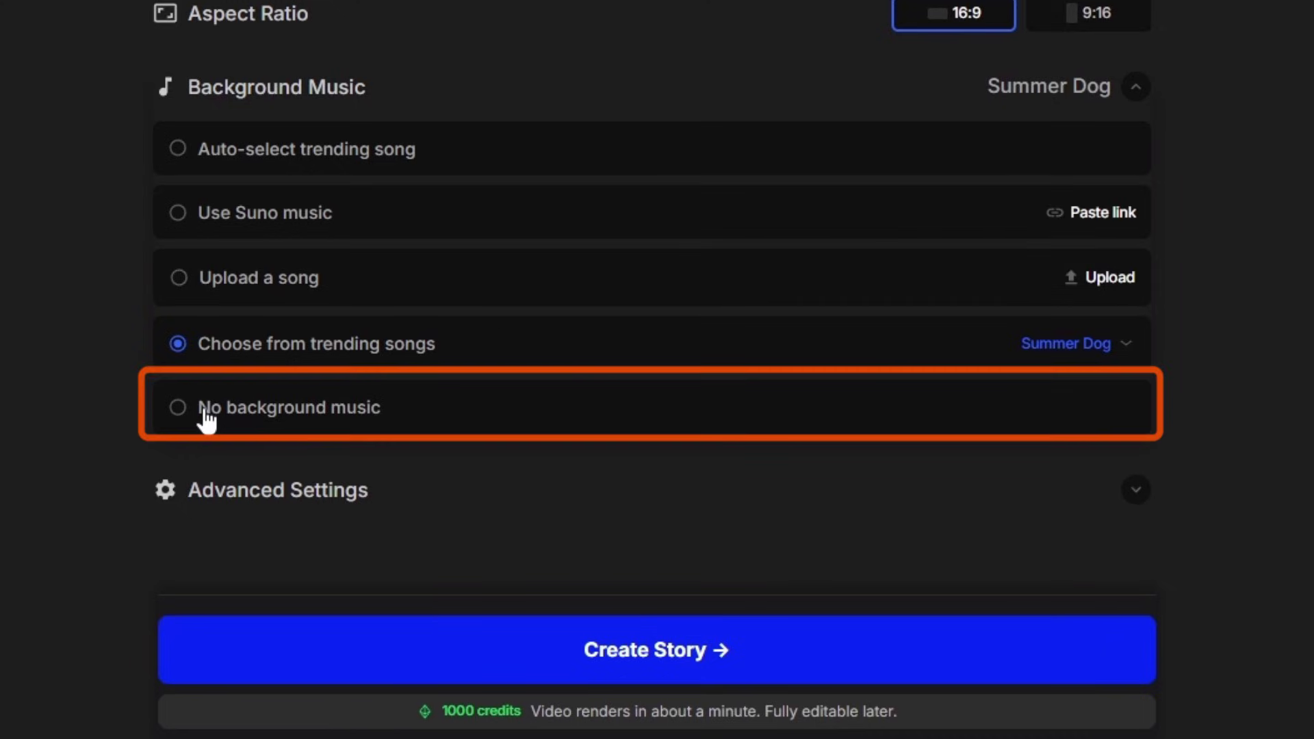
Set the video model to kling2.1-pro with the character image model kept, and create the story
click(1137, 494)
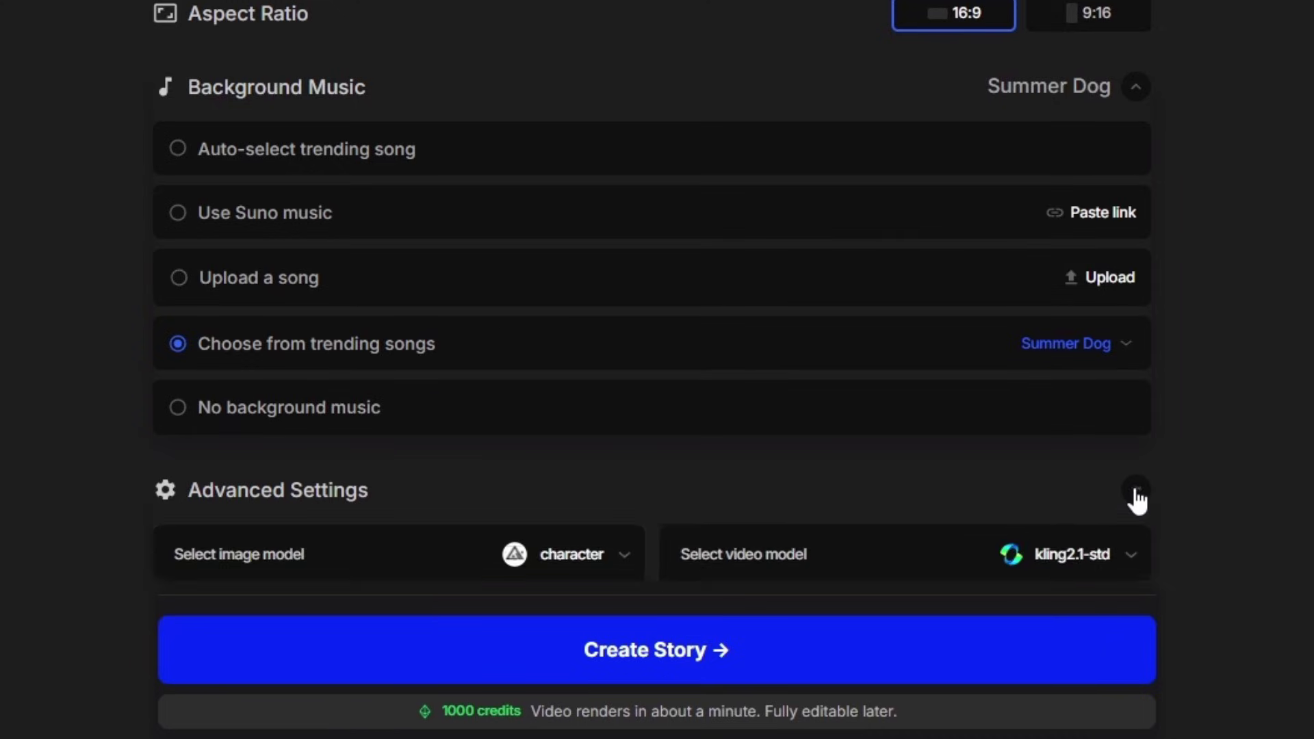
scroll(1136, 500, down, 2)
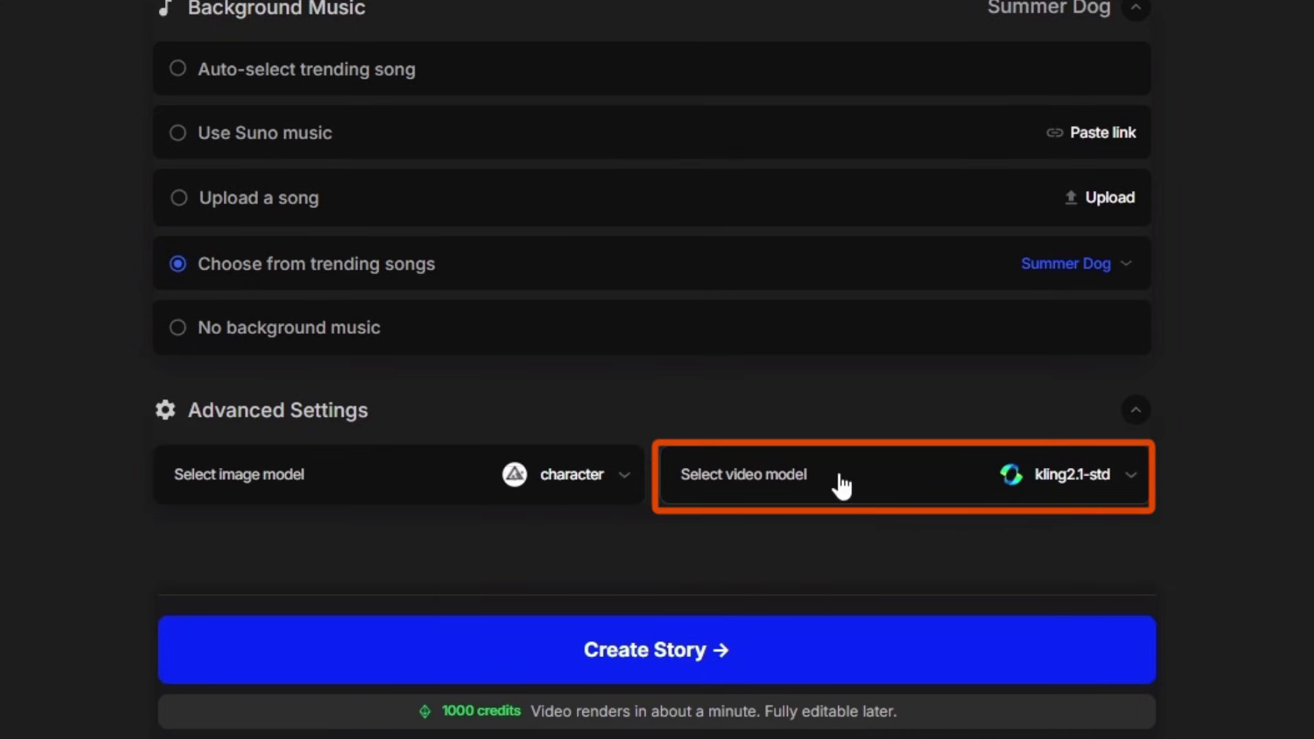
click(624, 487)
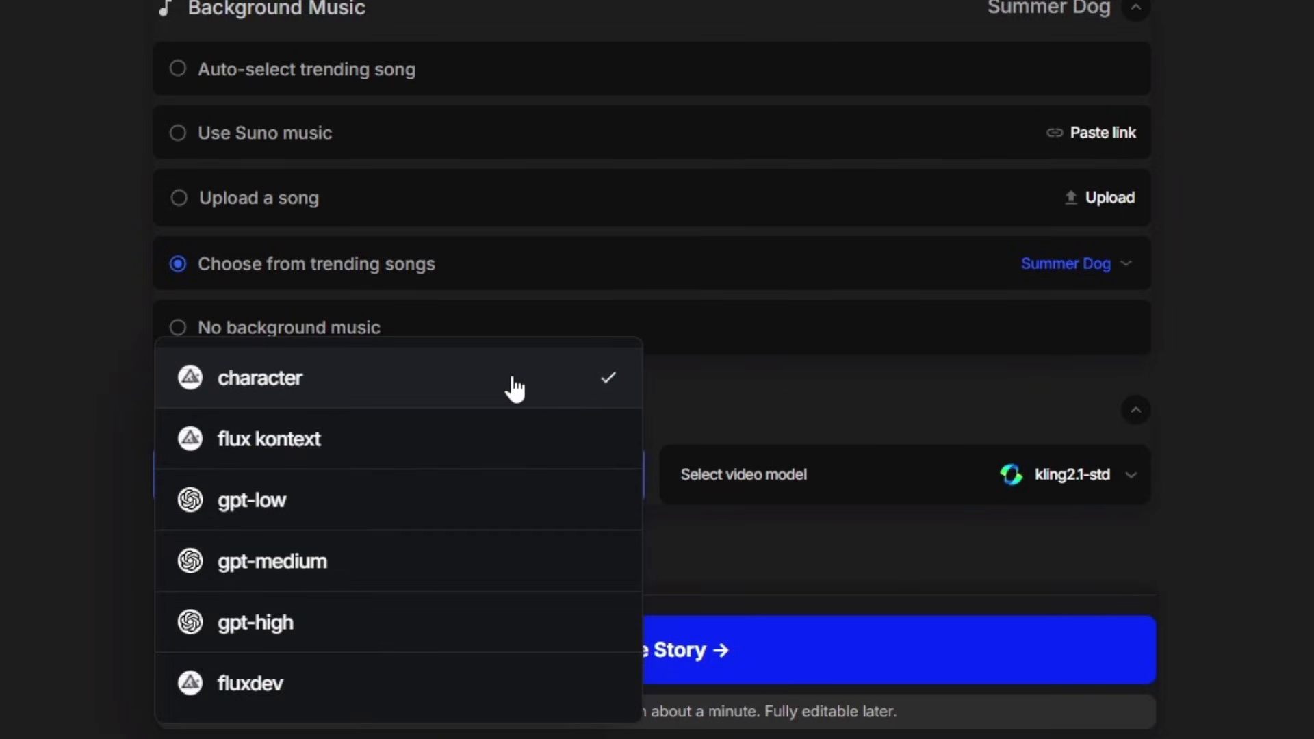
click(813, 423)
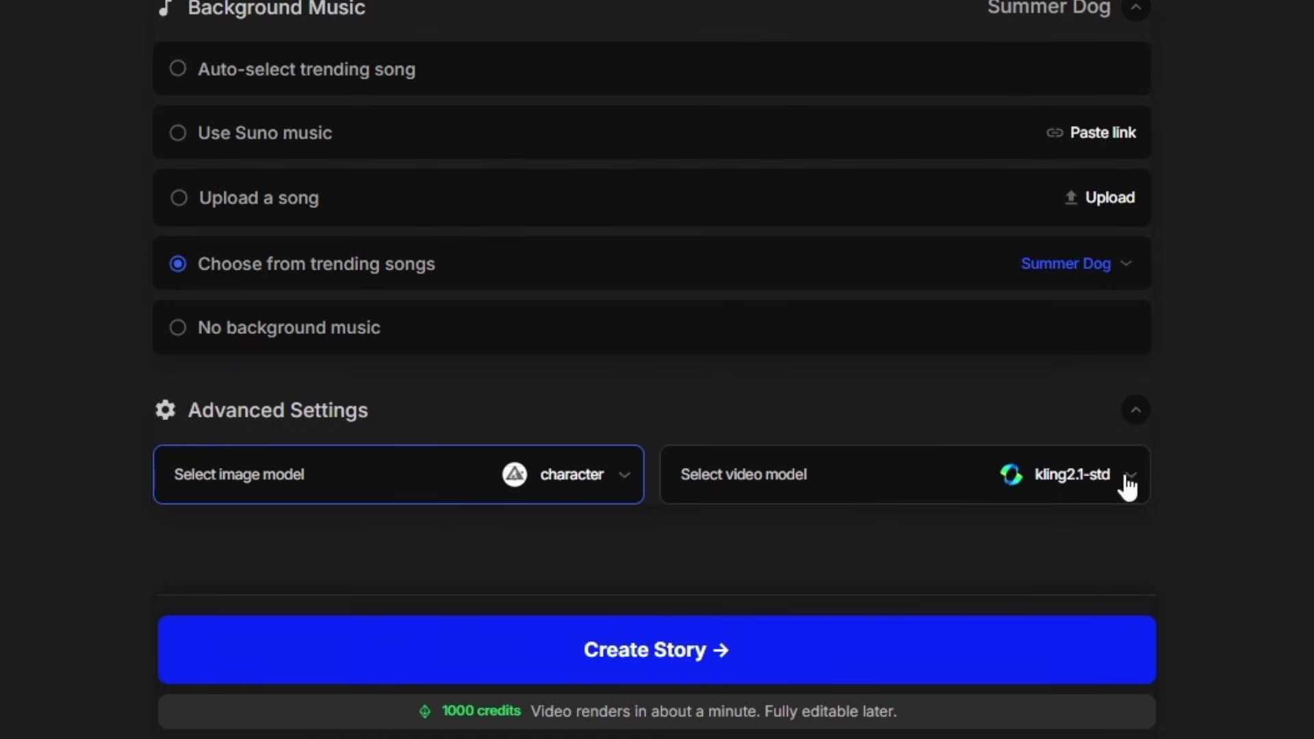
click(1111, 490)
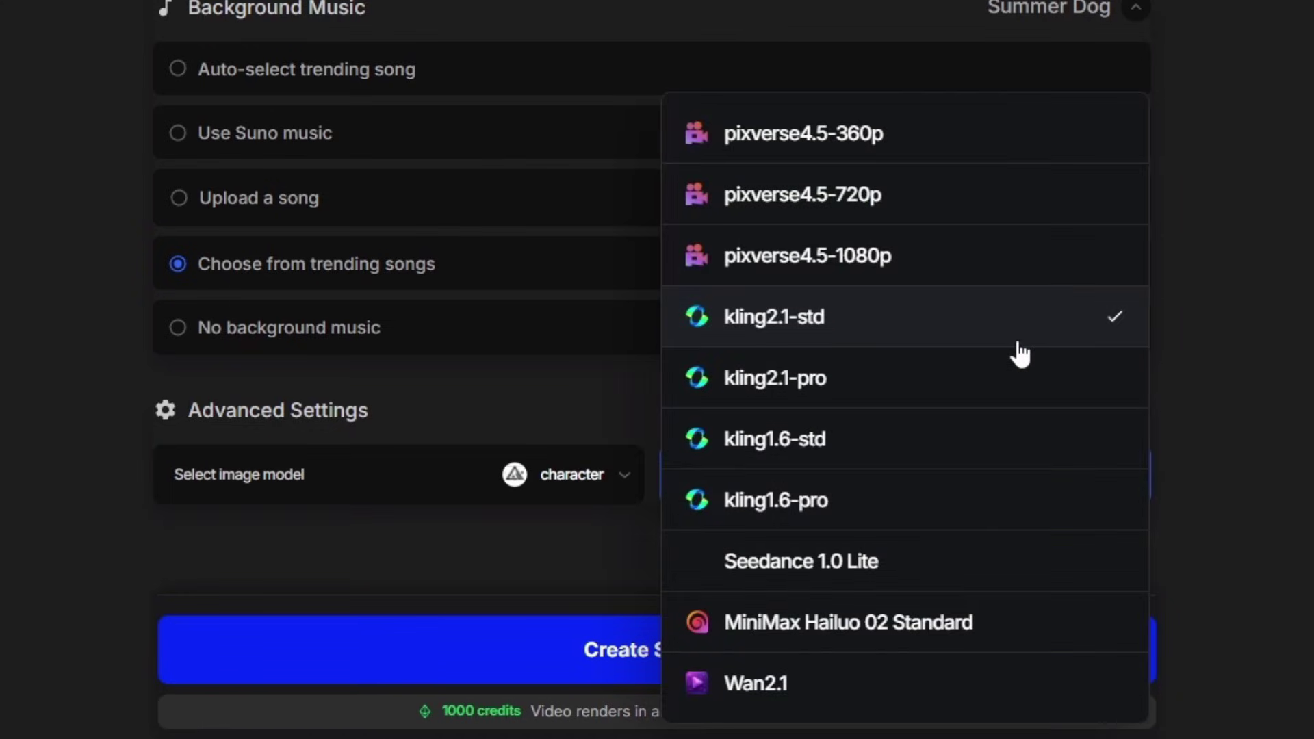
click(860, 383)
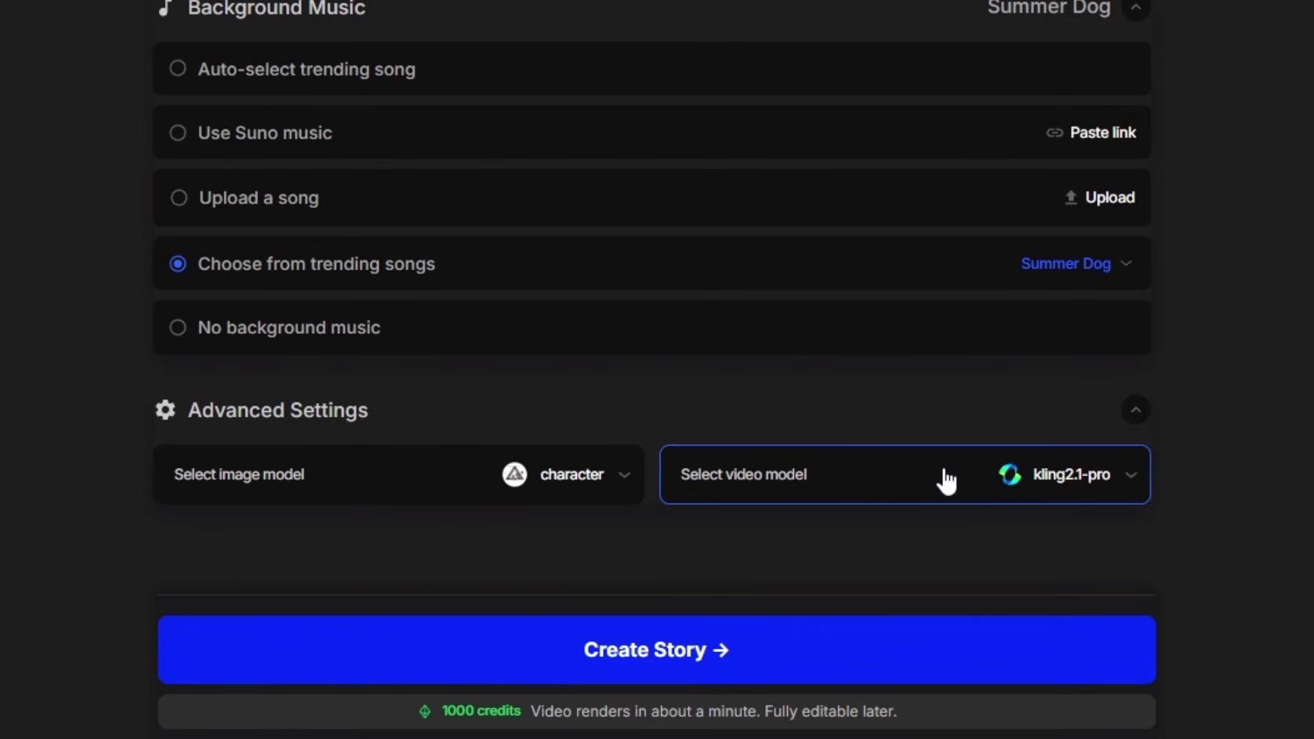
click(797, 656)
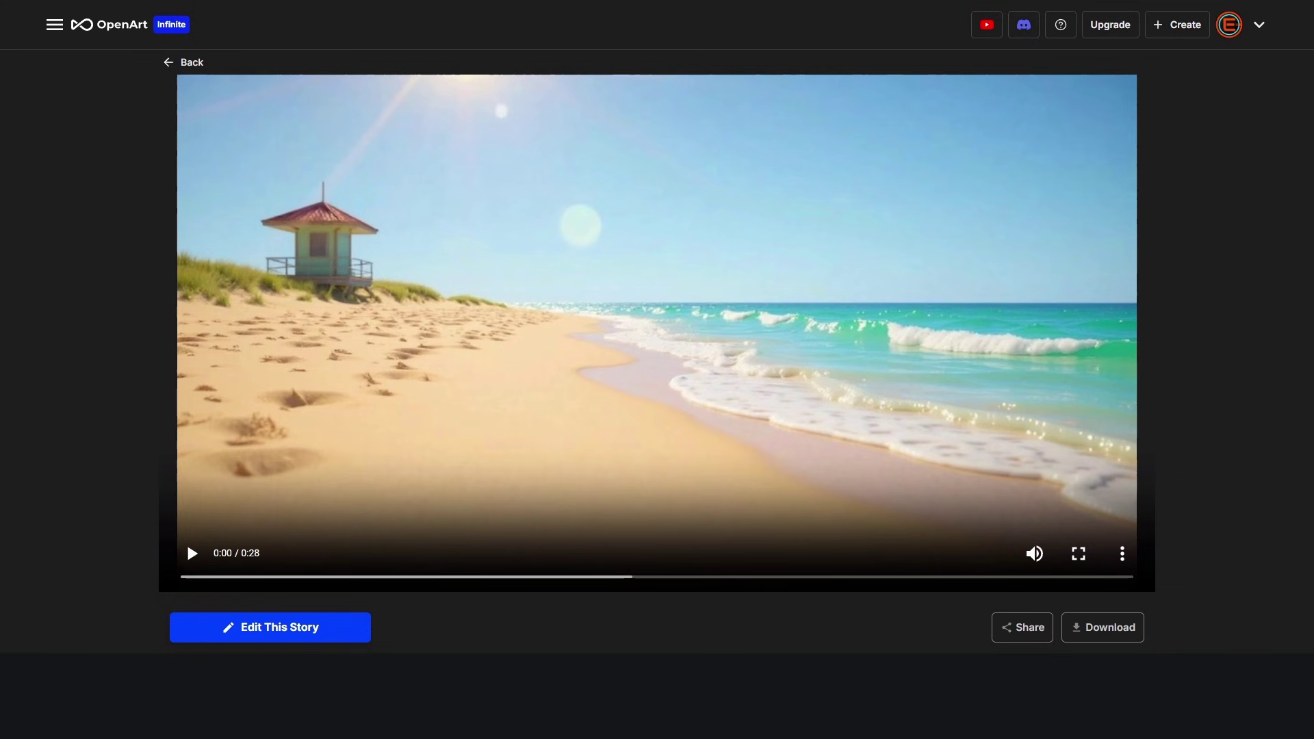
Play the generated beach story video and open the story for editing
click(192, 553)
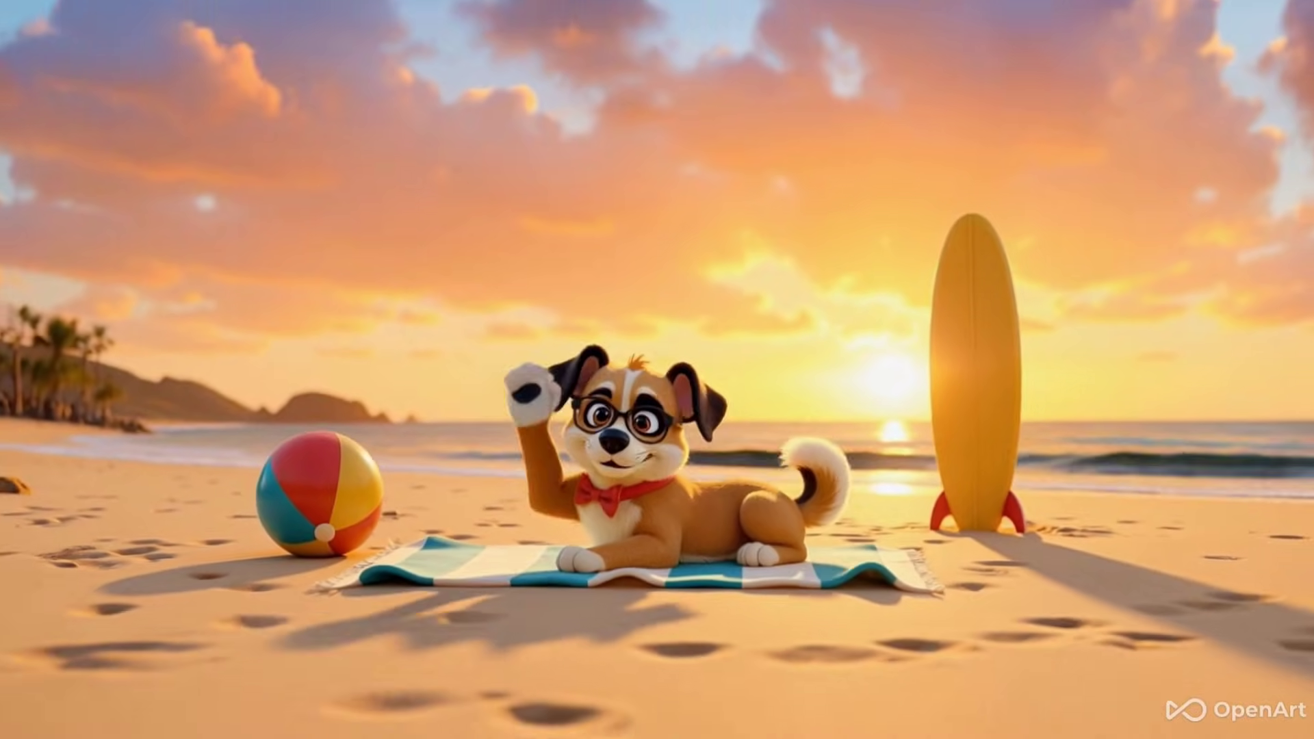
key(Escape)
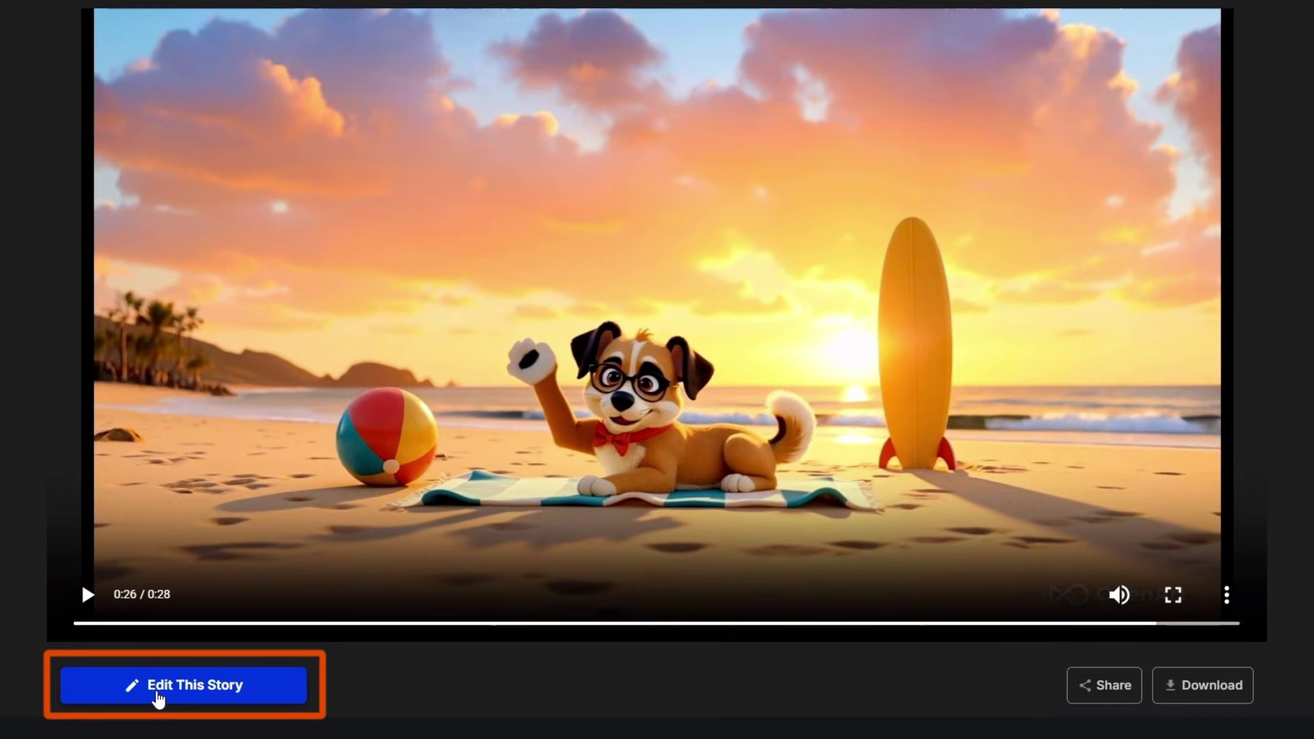
click(157, 695)
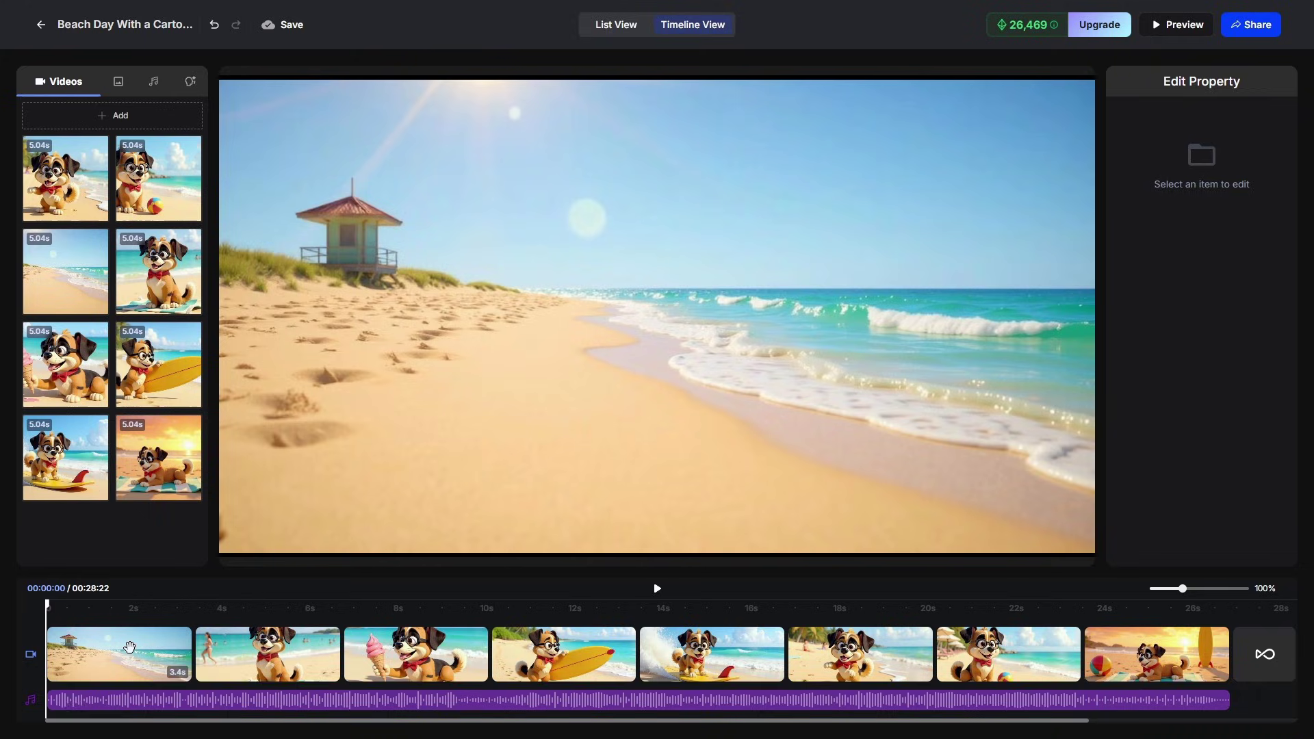
Trim the ice cream clip on the timeline to 3.3 s and select the background music track
click(238, 649)
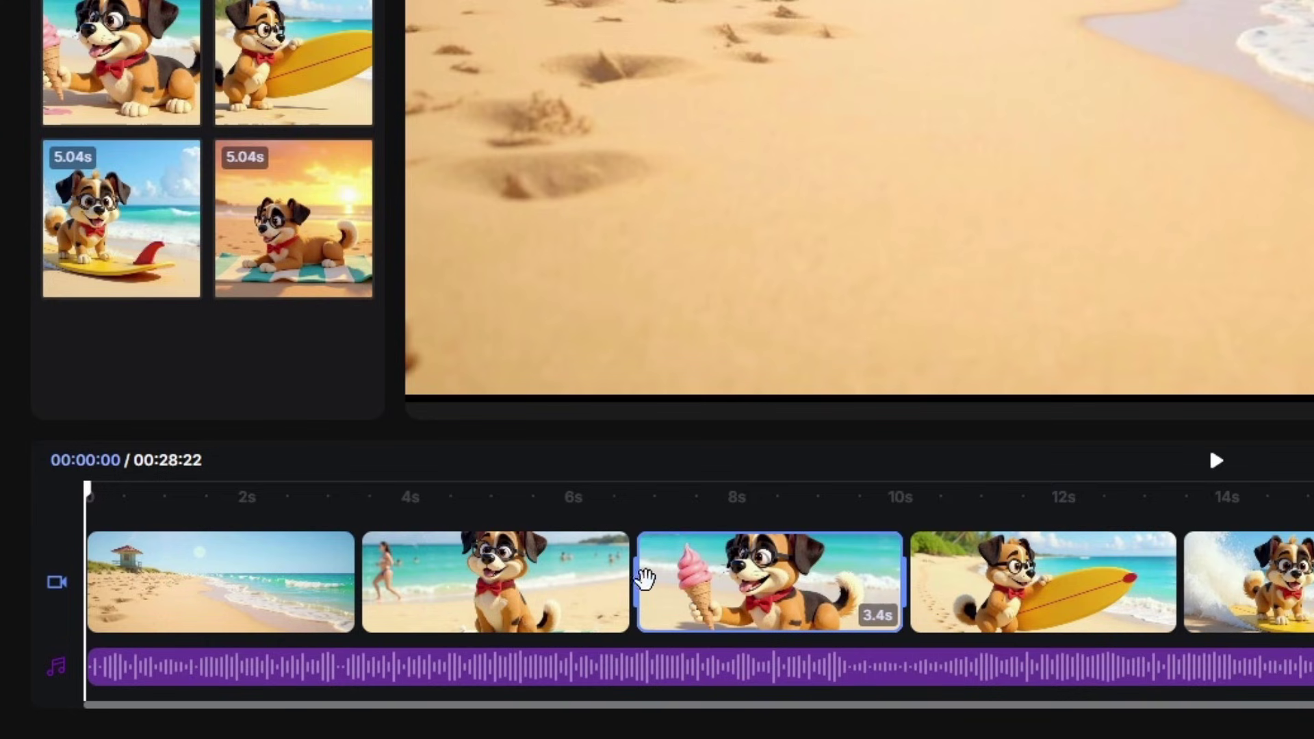
drag(634, 585, 602, 599)
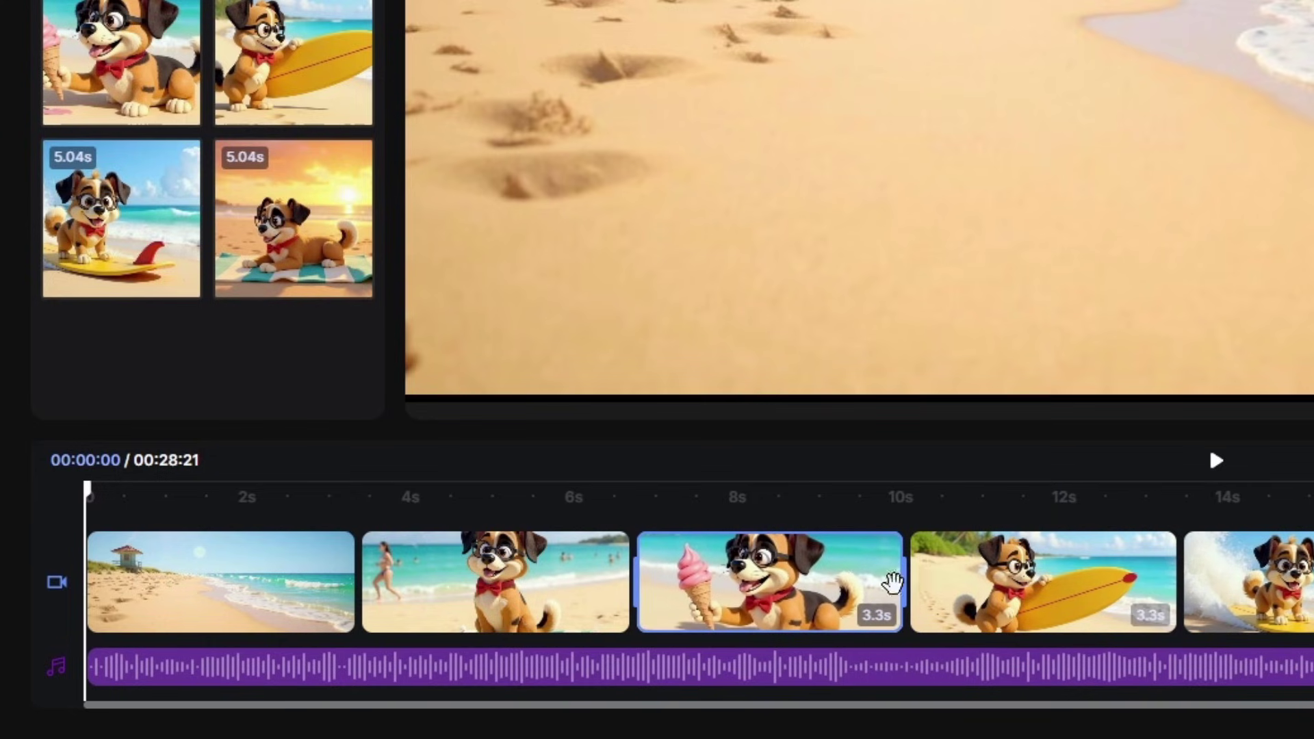
click(458, 676)
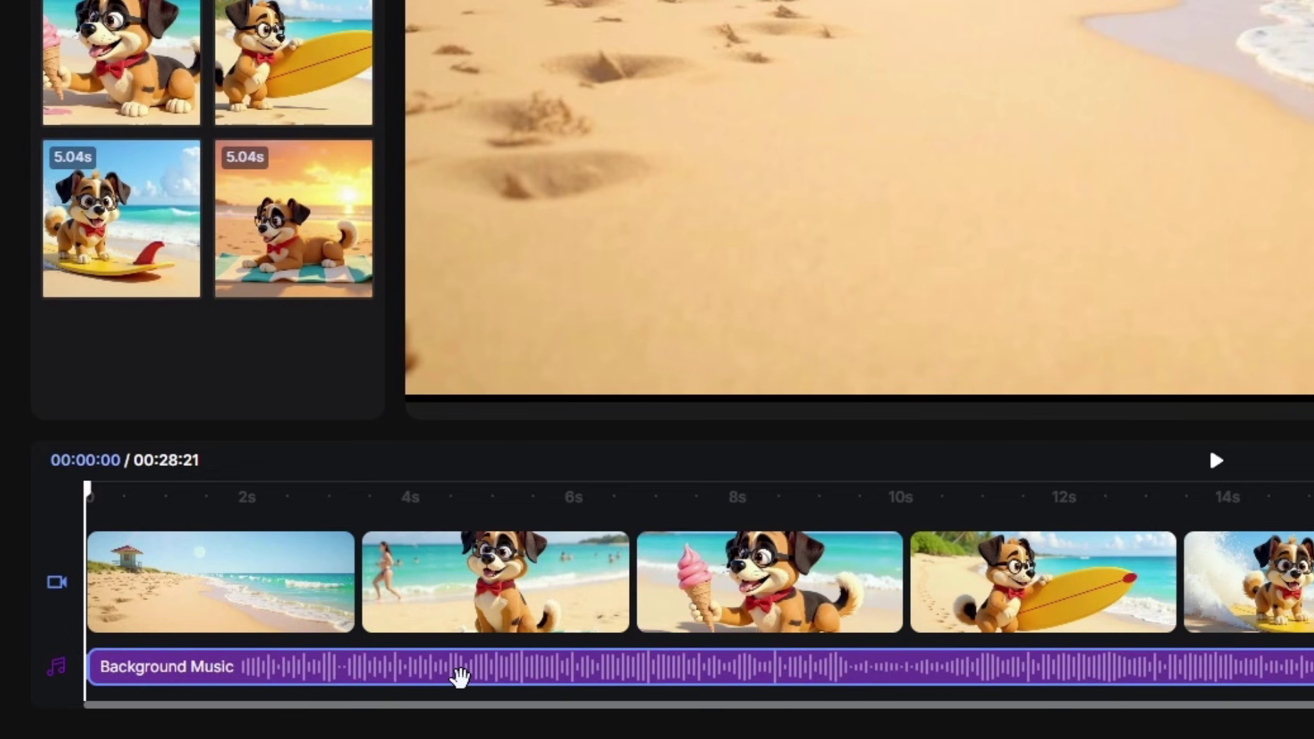
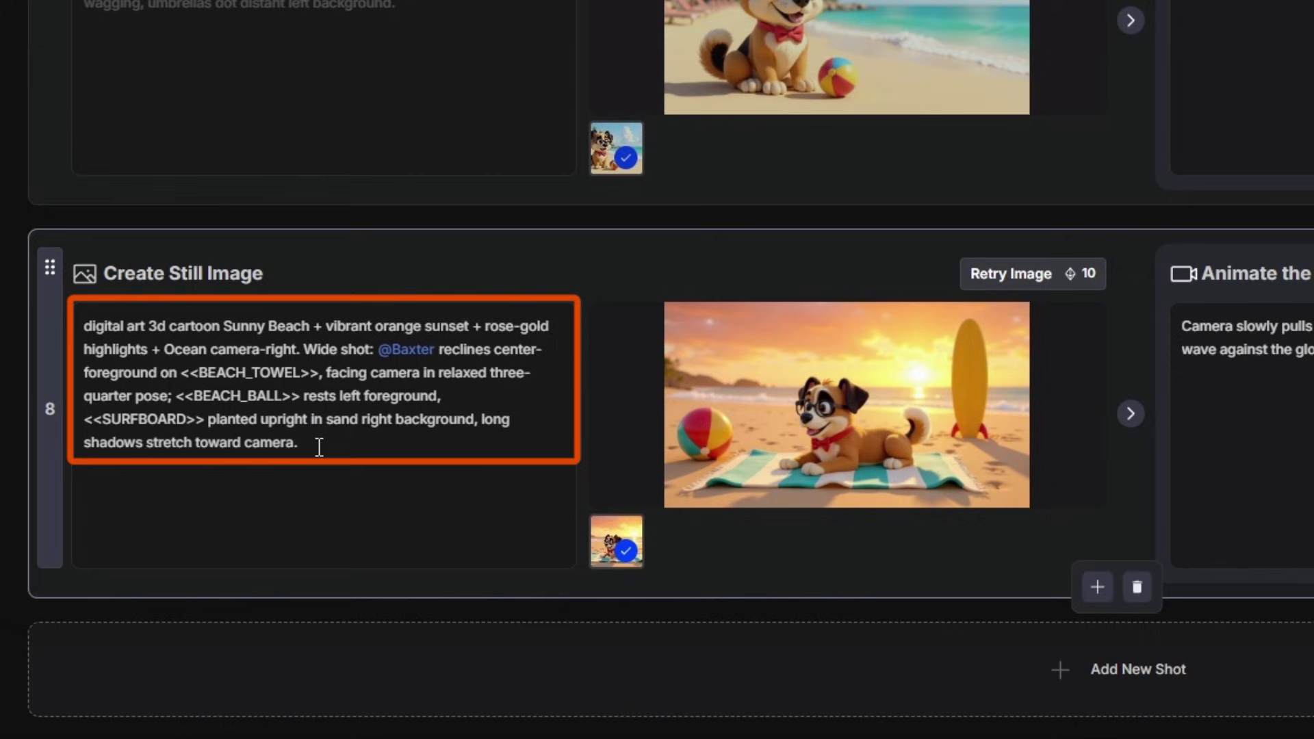
Regenerate shot 8's still image from its prompt, compare both versions, and choose the original with the upright surfboard behind the dog's tail
click(296, 419)
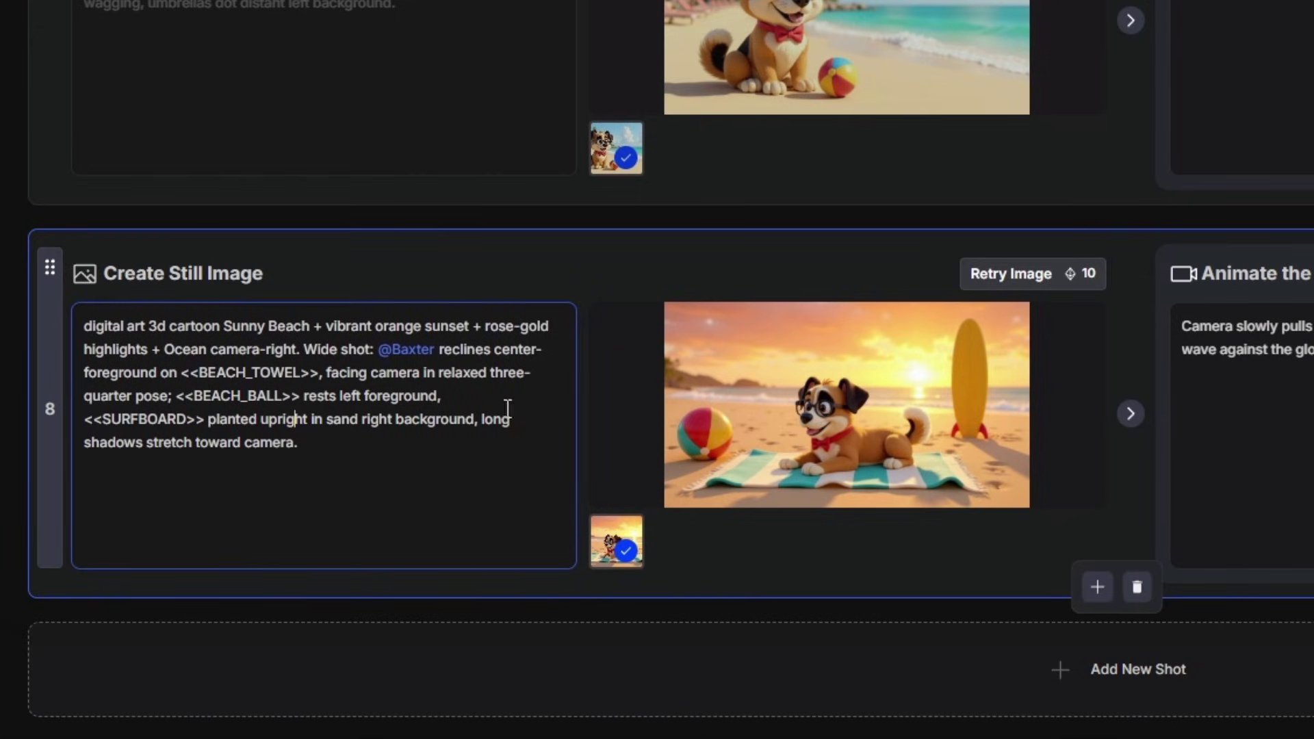
click(1046, 275)
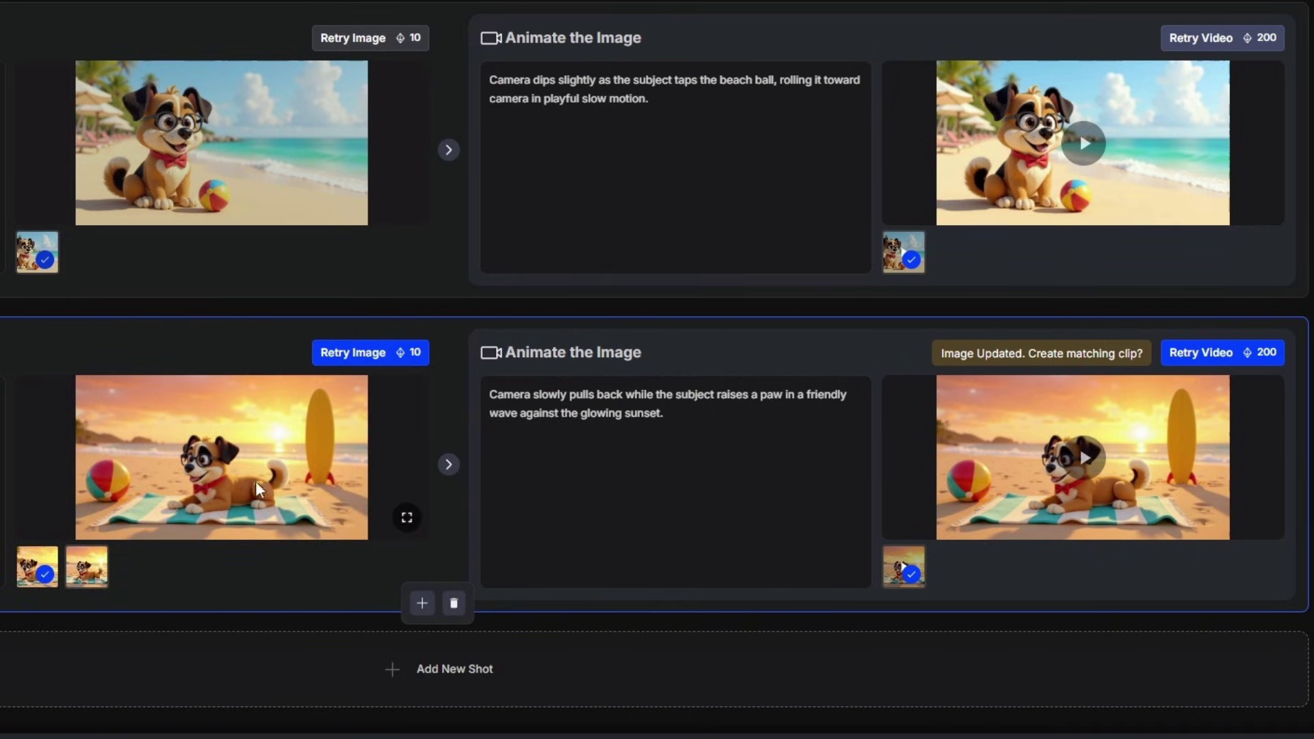
click(30, 570)
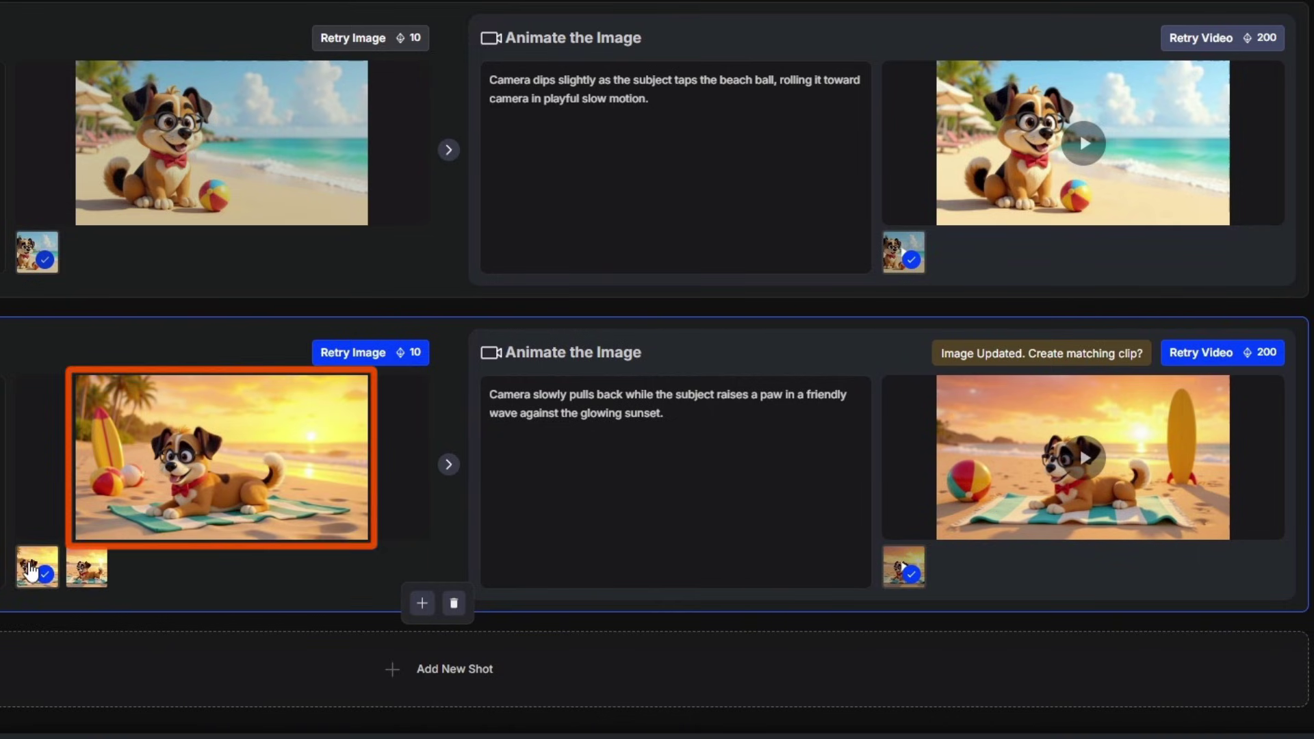
click(86, 567)
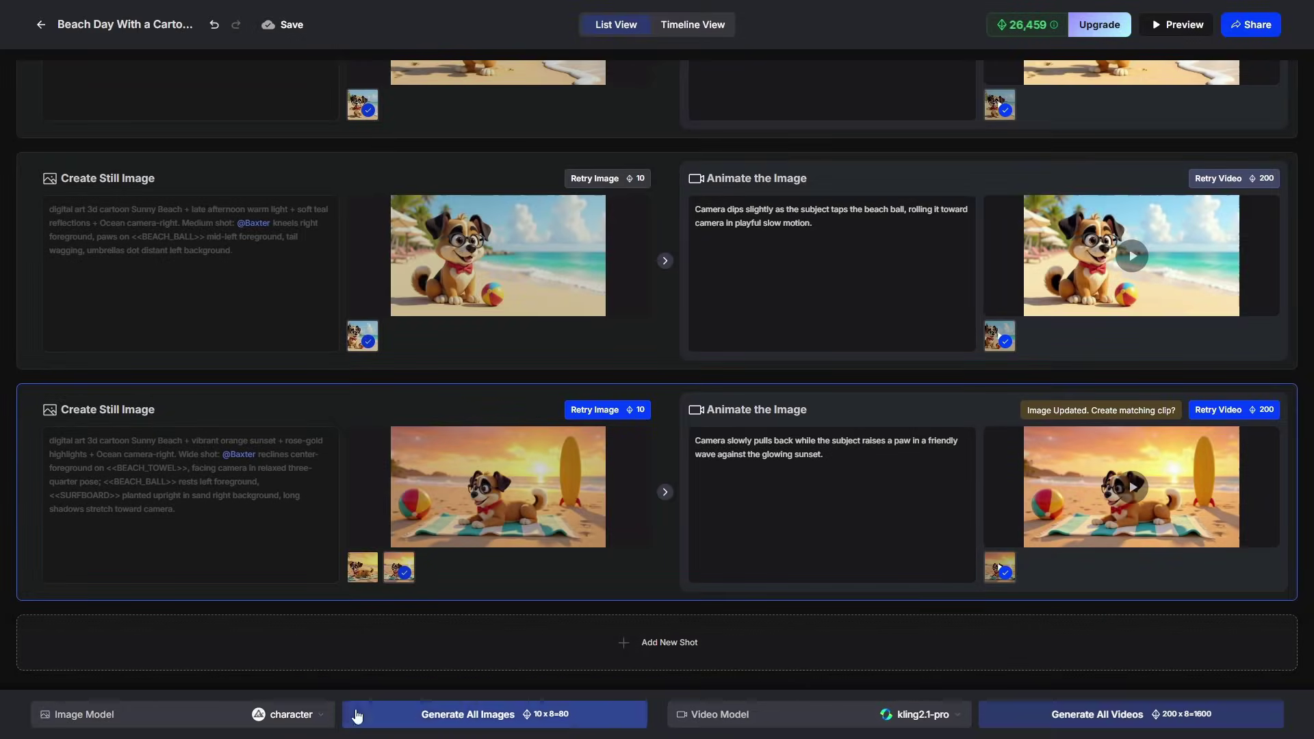
View the image model and video model choices for generating all shots, keeping the current selections
click(319, 718)
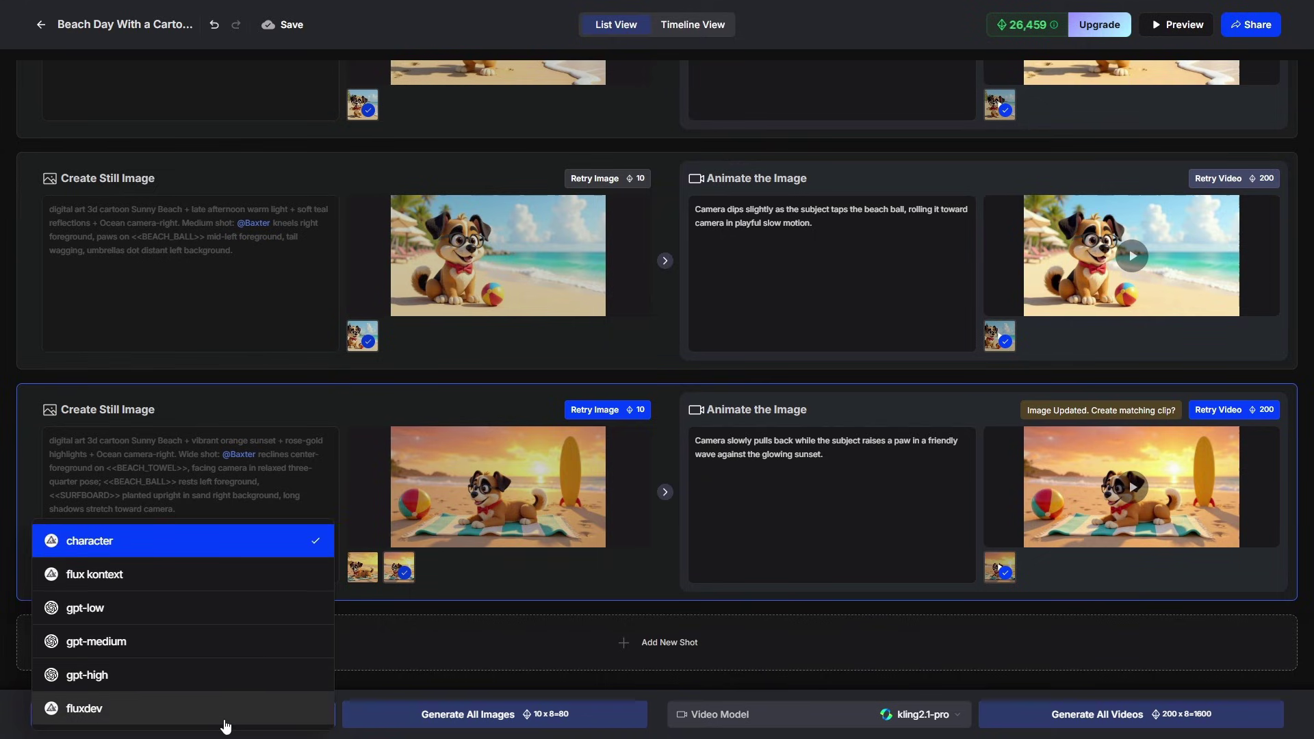
click(519, 683)
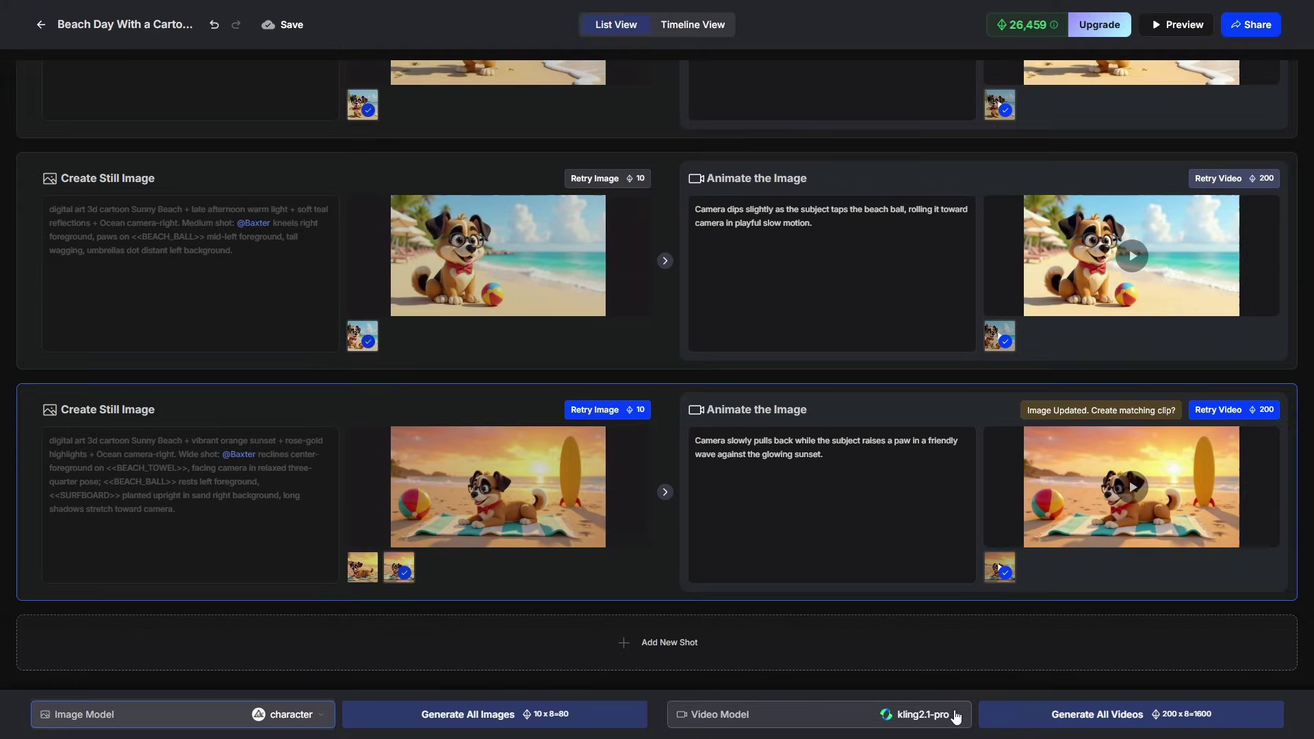
click(910, 714)
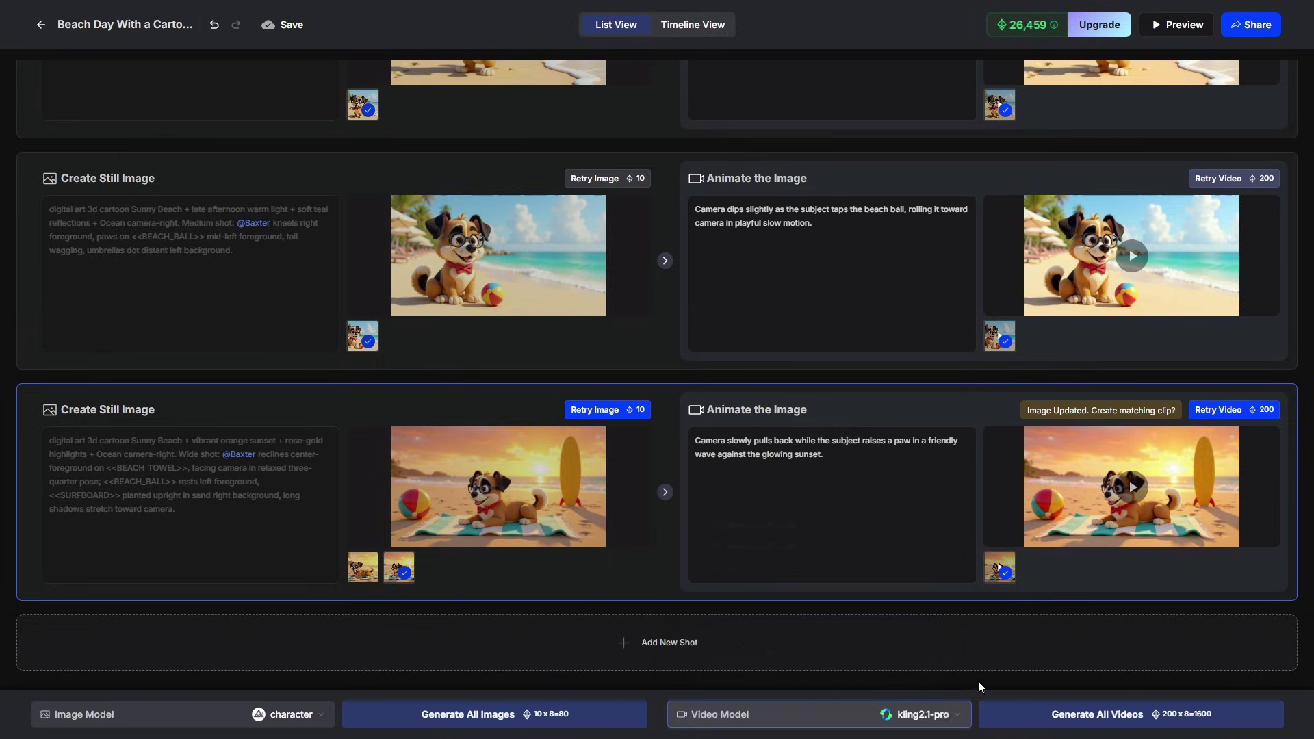
click(1024, 690)
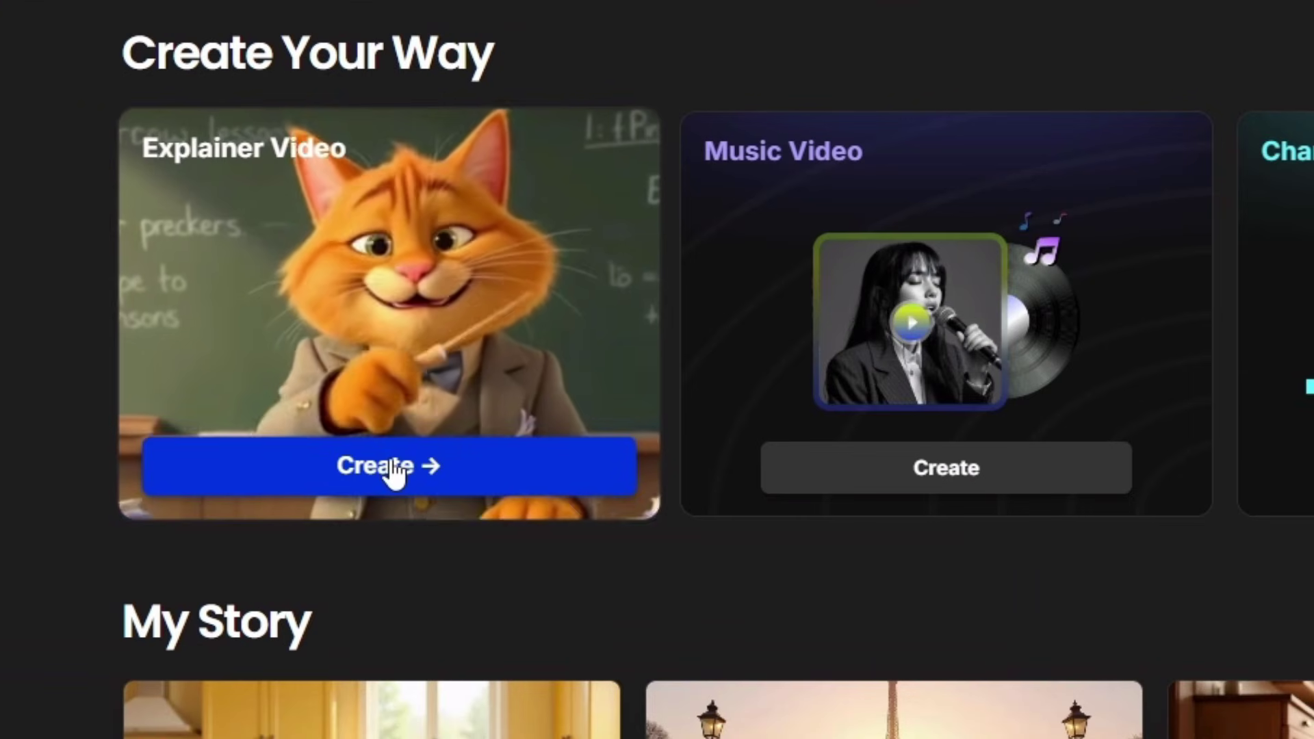
Start an explainer video and generate its voice-over script with AI from the idea "5 Fun Facts about Cats"
click(381, 285)
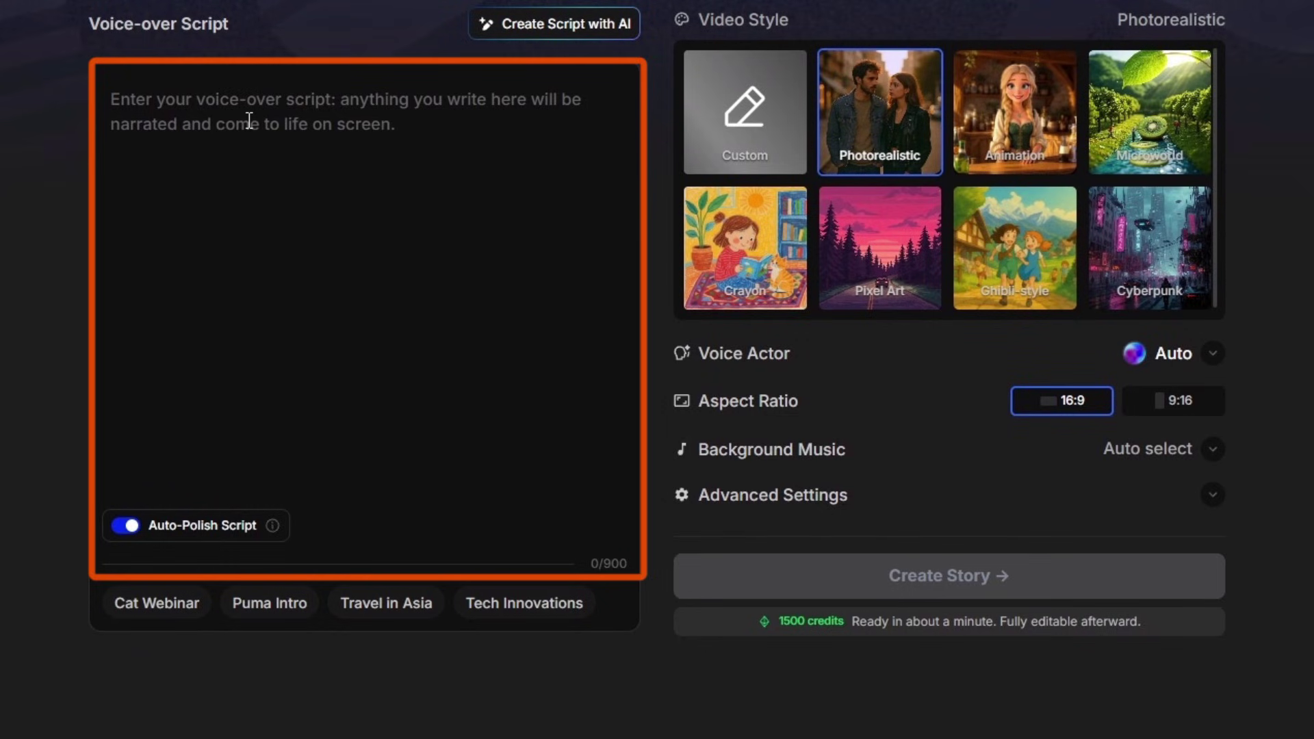
click(565, 27)
click(514, 332)
text(5)
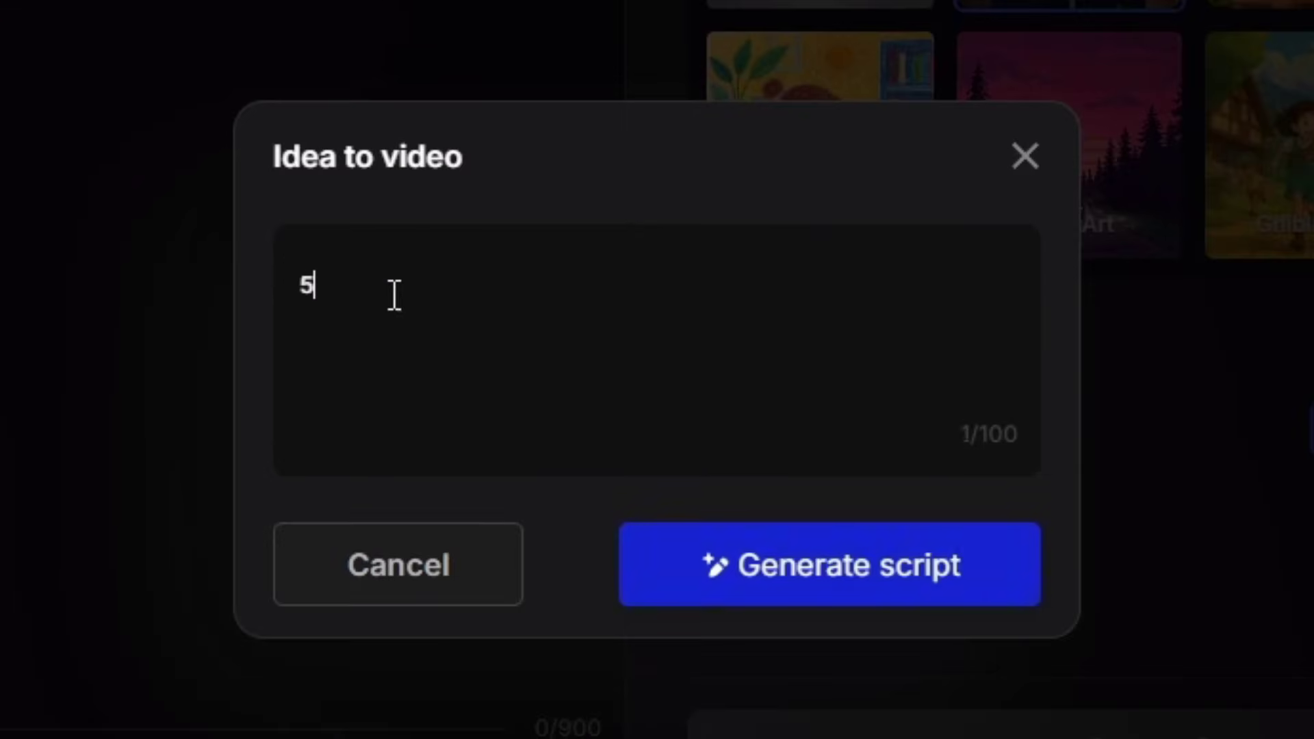
text( Fun Facts about Cat)
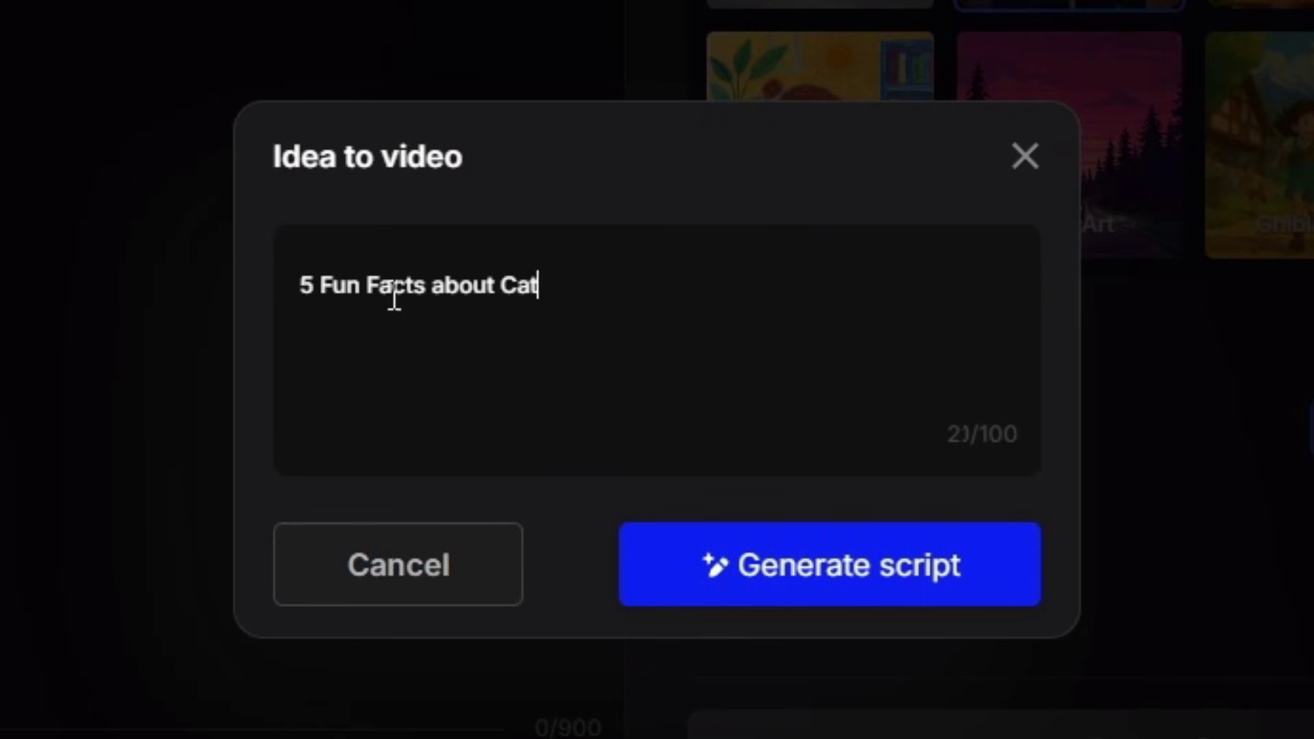
text(s)
click(827, 561)
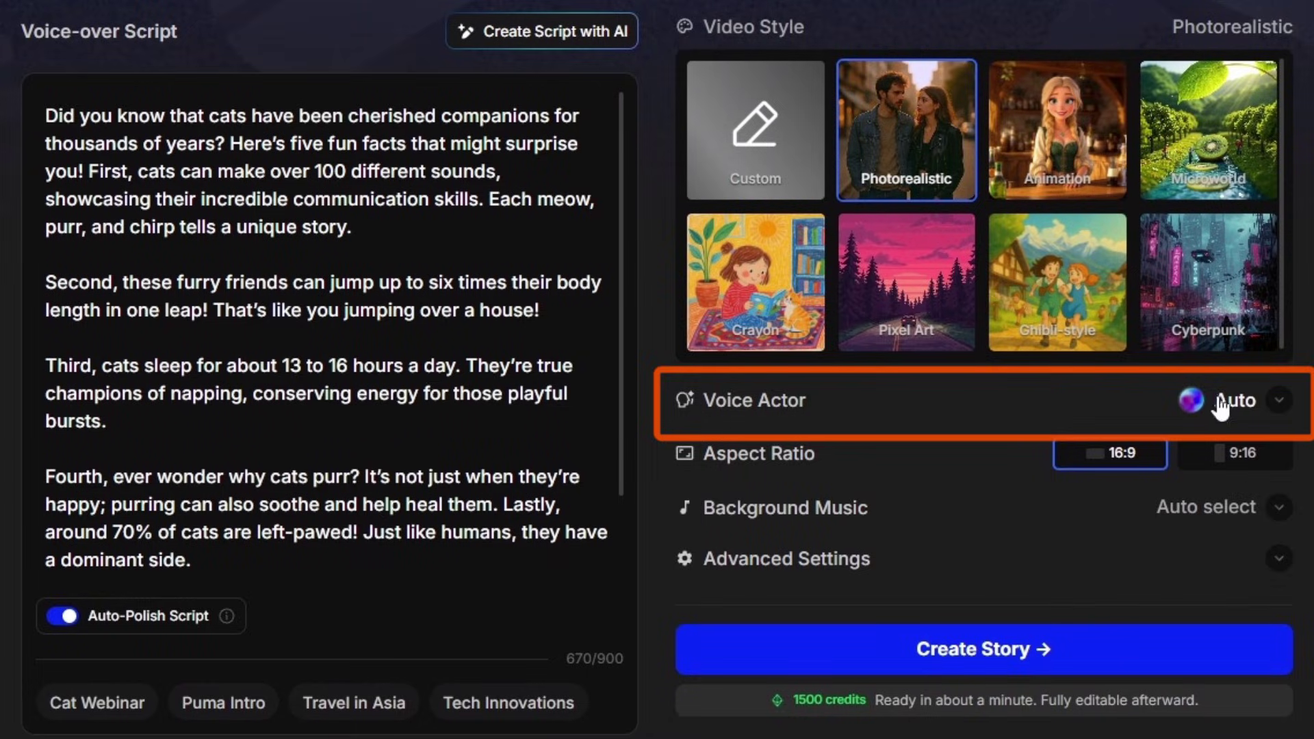
Preview the Alloy and Heart voices and choose Echo as the voice actor
click(1278, 403)
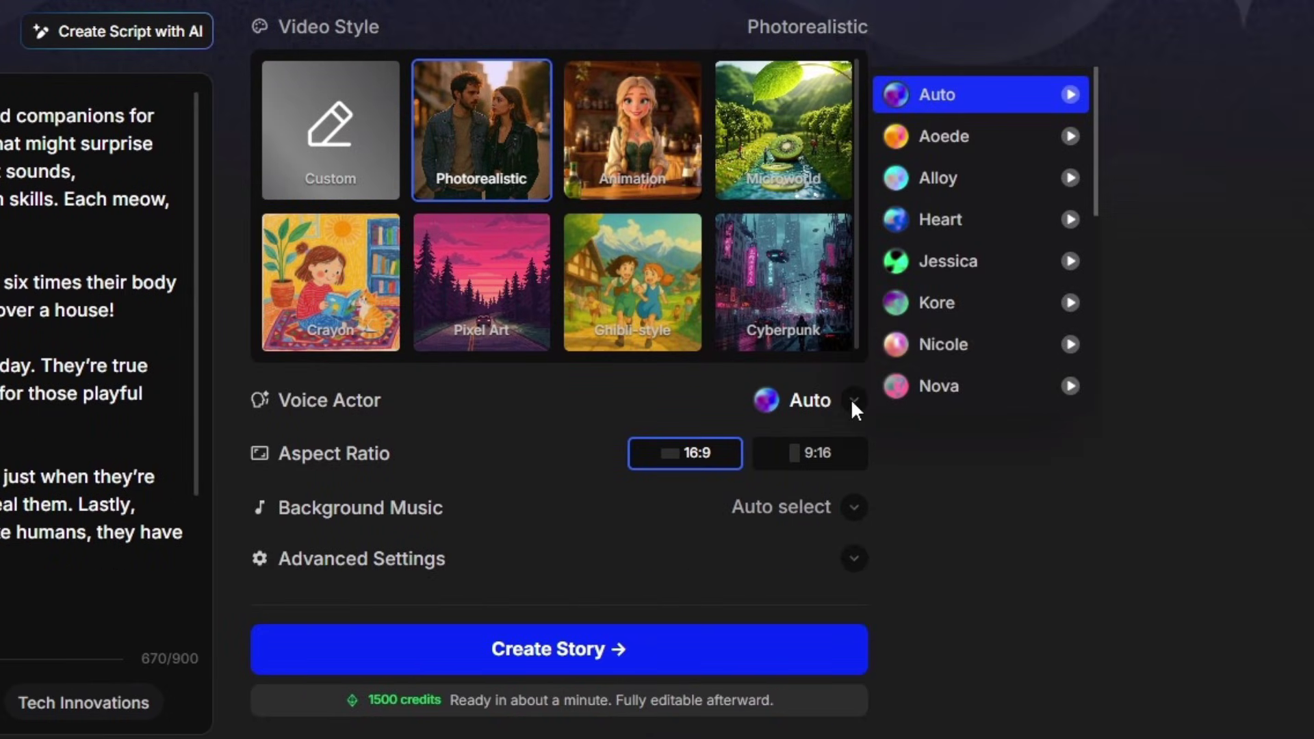
click(1070, 178)
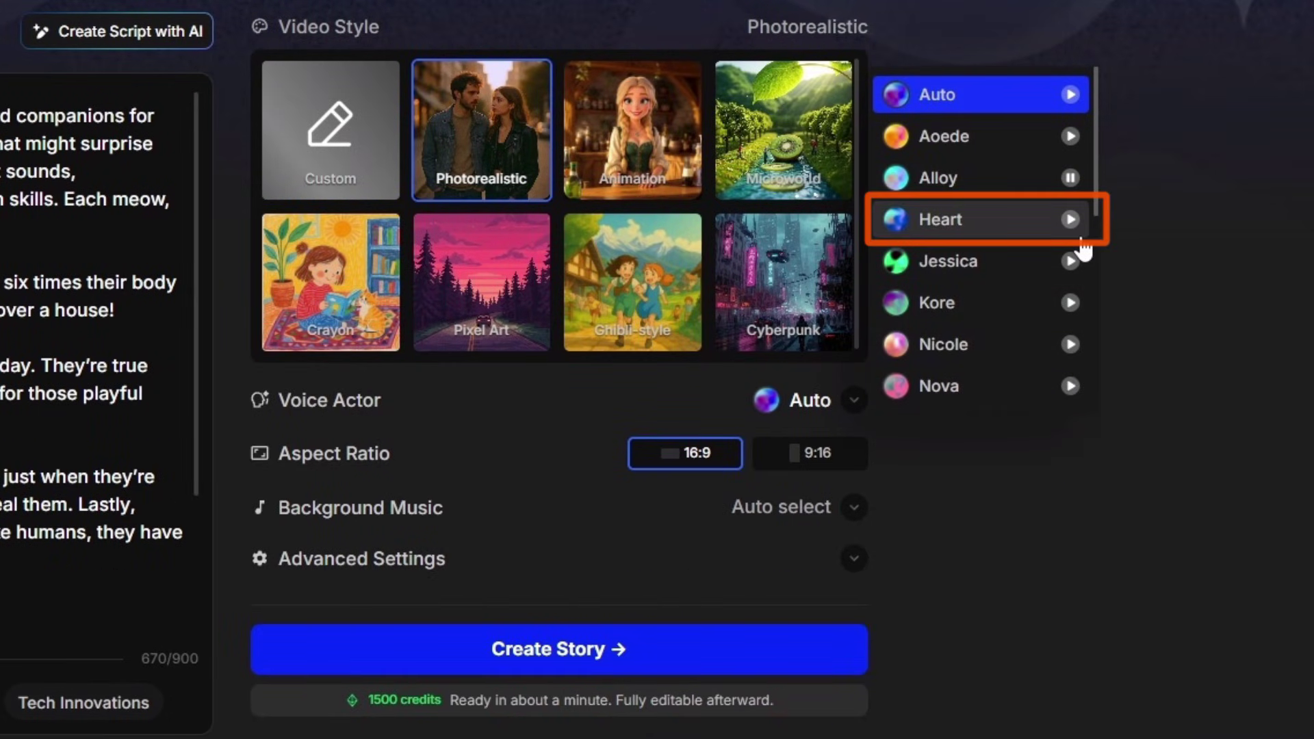
click(1071, 220)
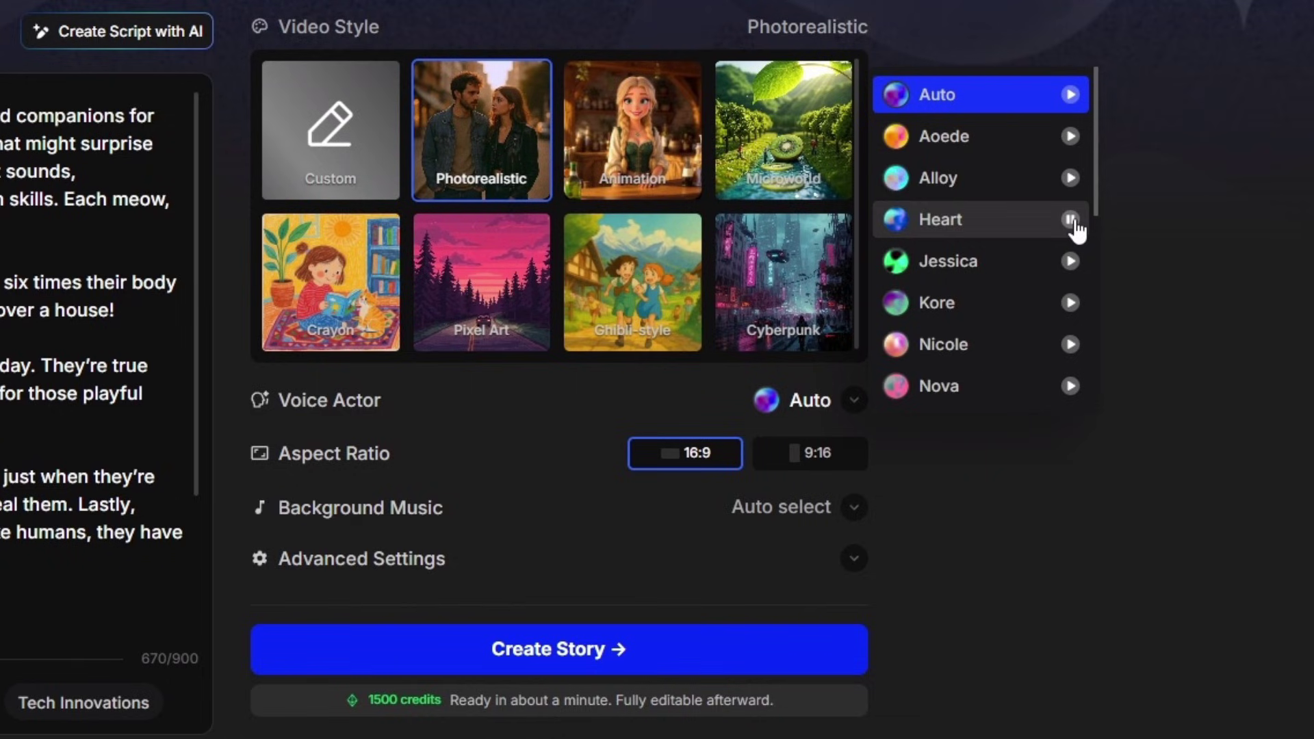
scroll(1069, 185, down, 5)
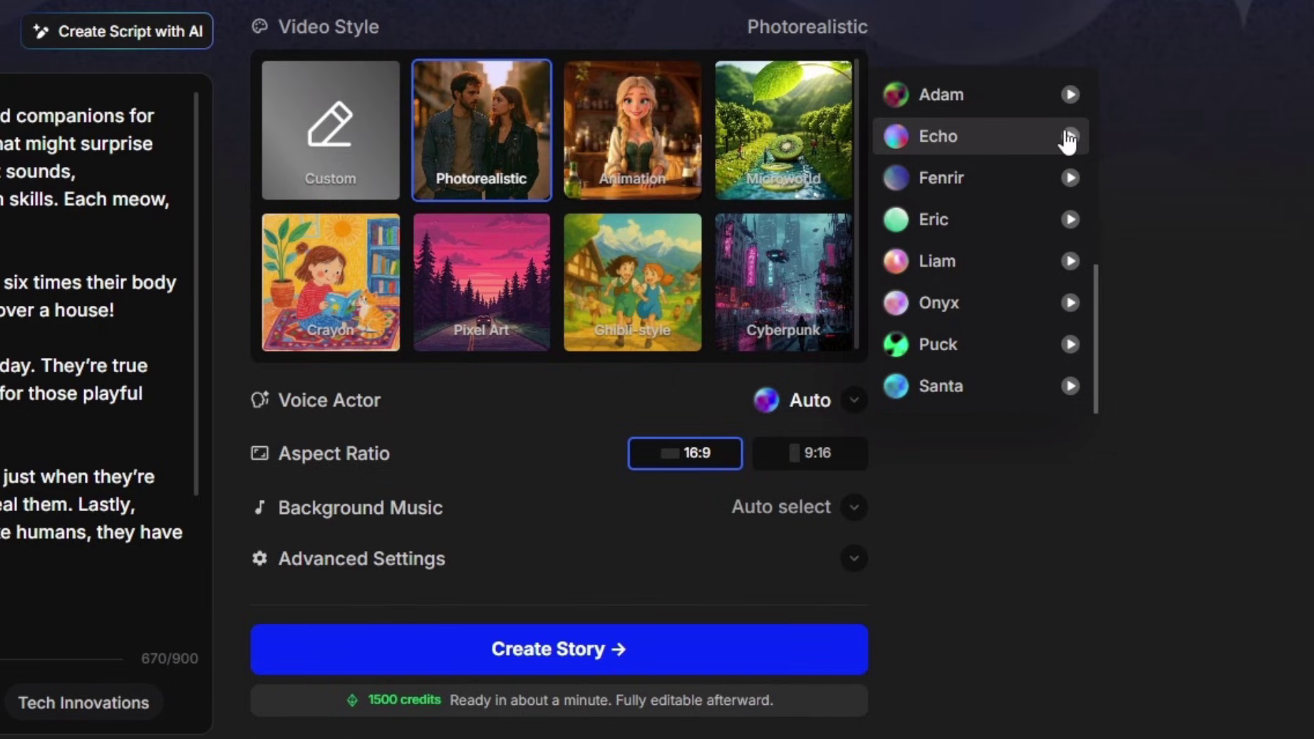
click(964, 137)
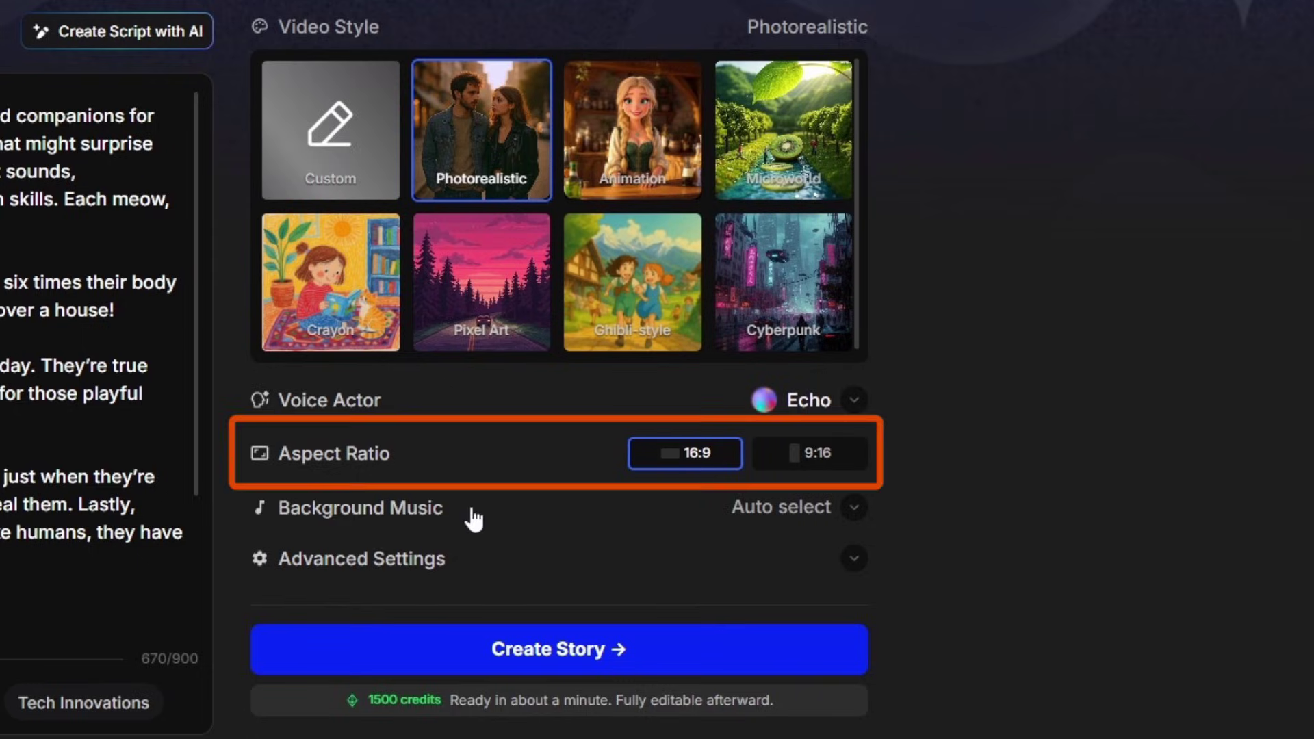
Create the explainer story with auto-selected music, flux kontext images and kling2.1-std video, and open its storyboard
click(854, 510)
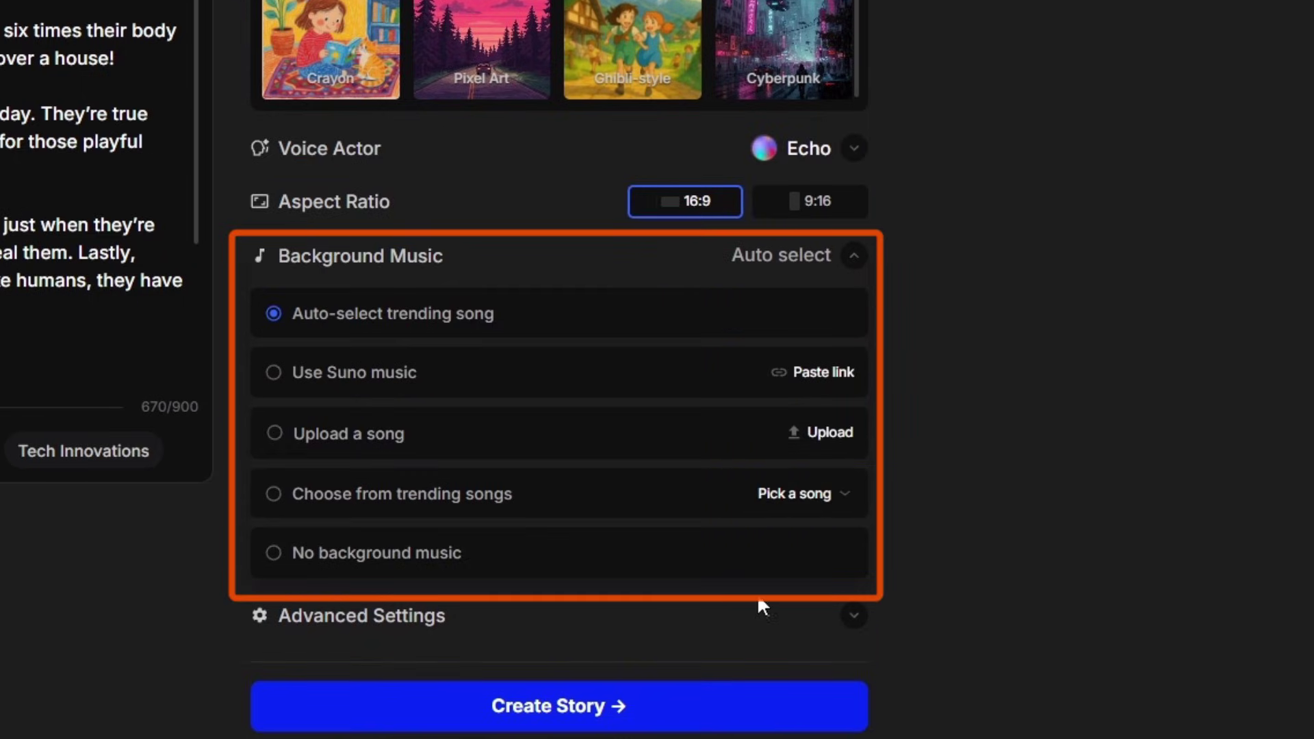
click(854, 738)
click(493, 677)
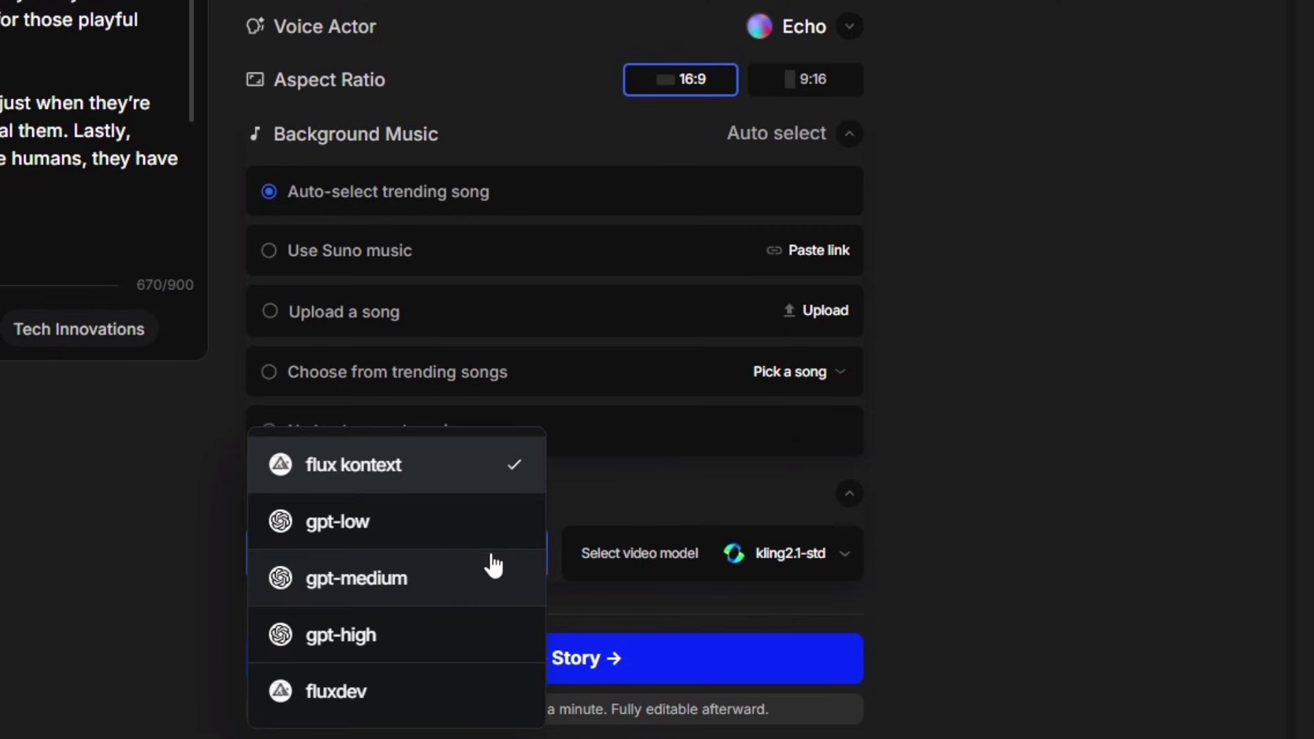
click(828, 557)
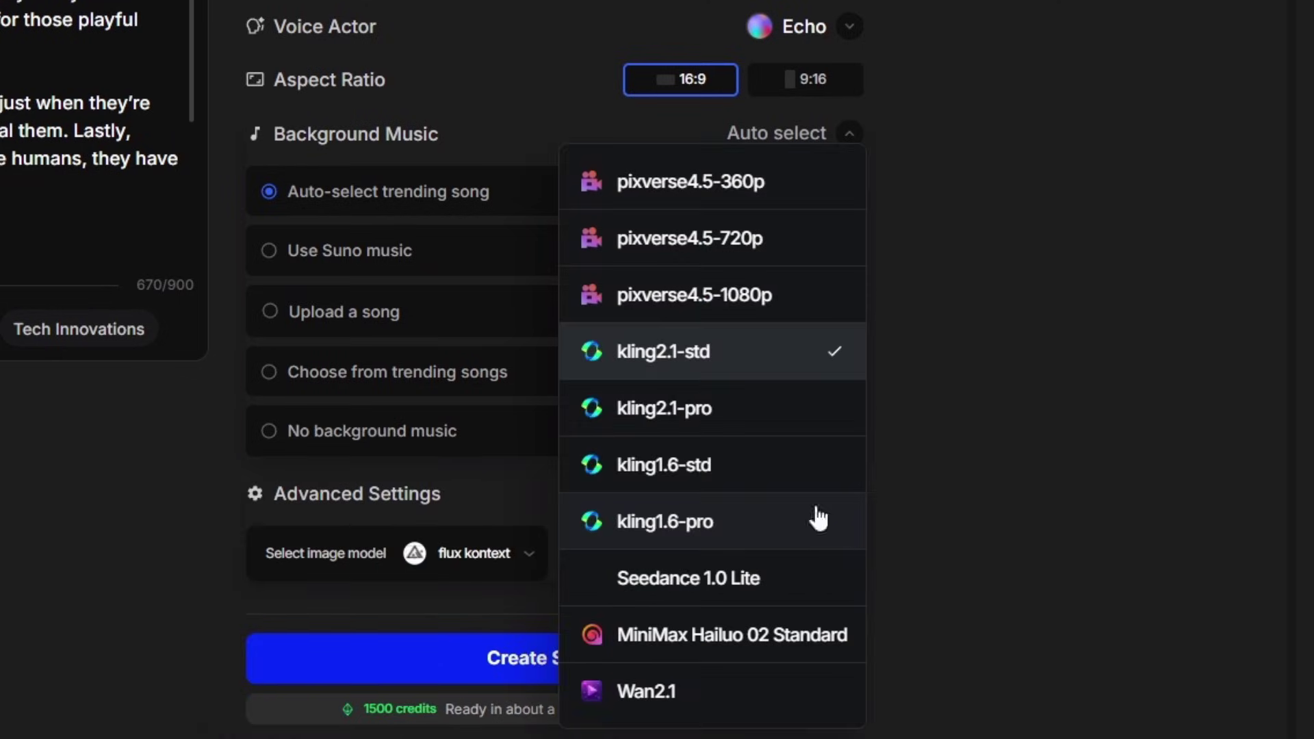
click(999, 415)
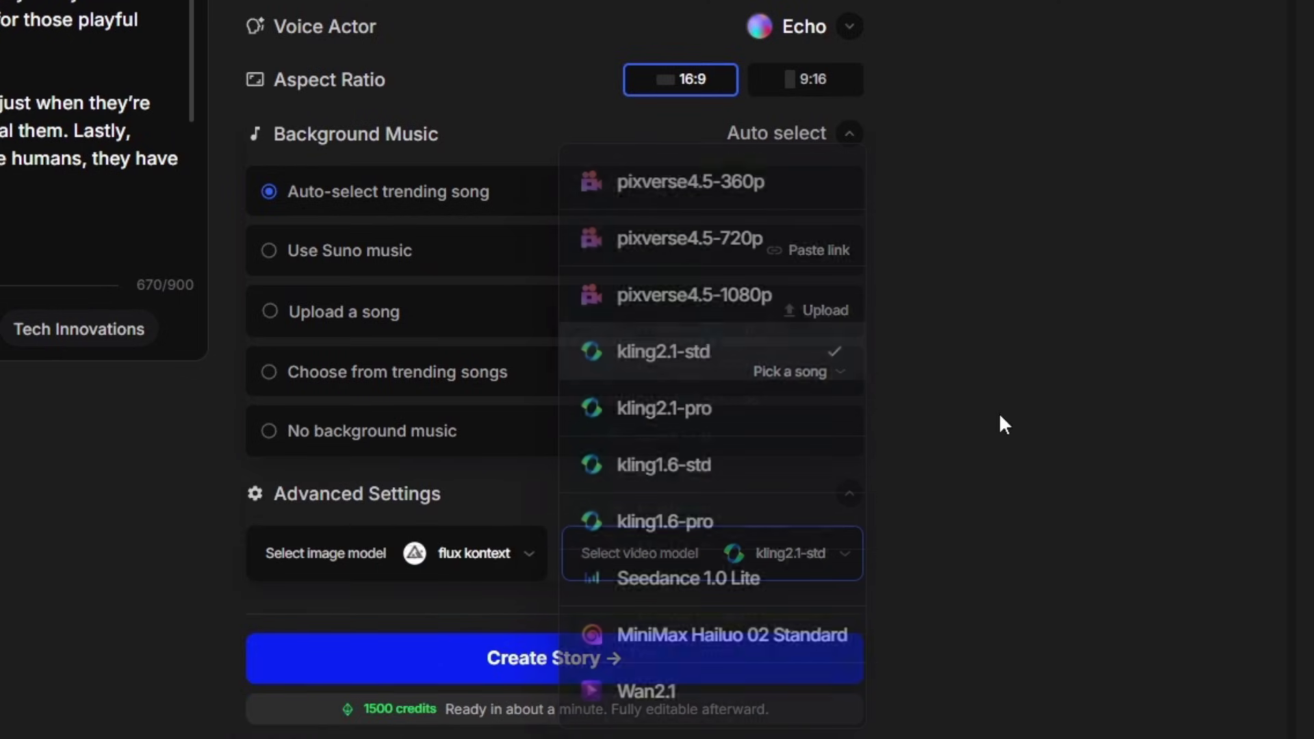
click(518, 661)
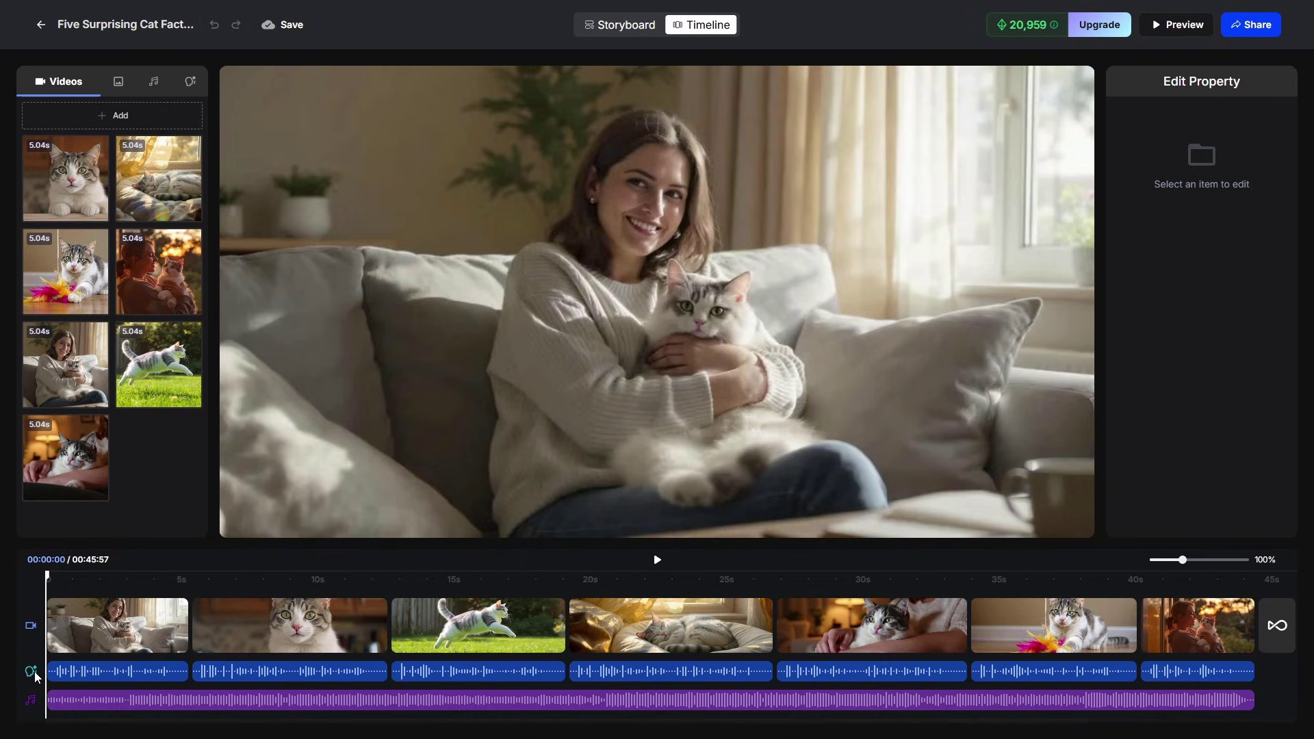
click(619, 25)
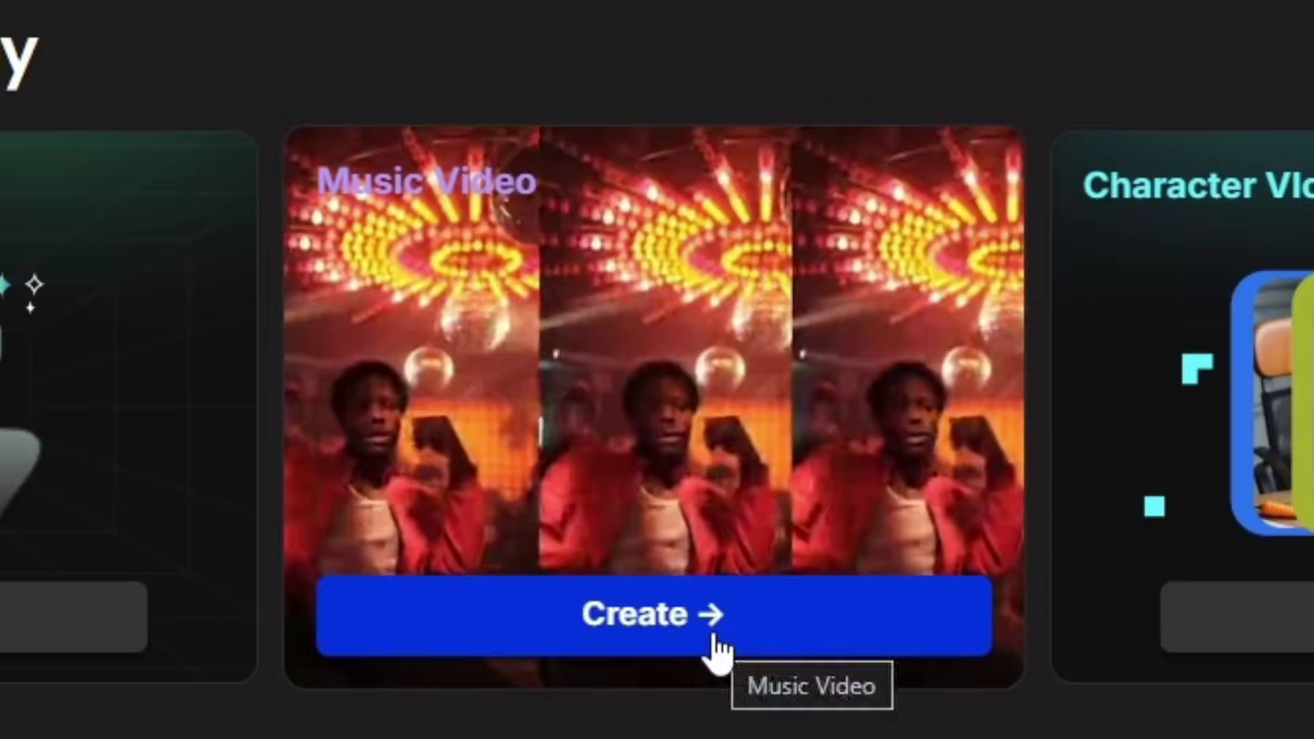
Start a music video, load a Suno song from a link, and listen to part of the preselected excerpt
click(714, 637)
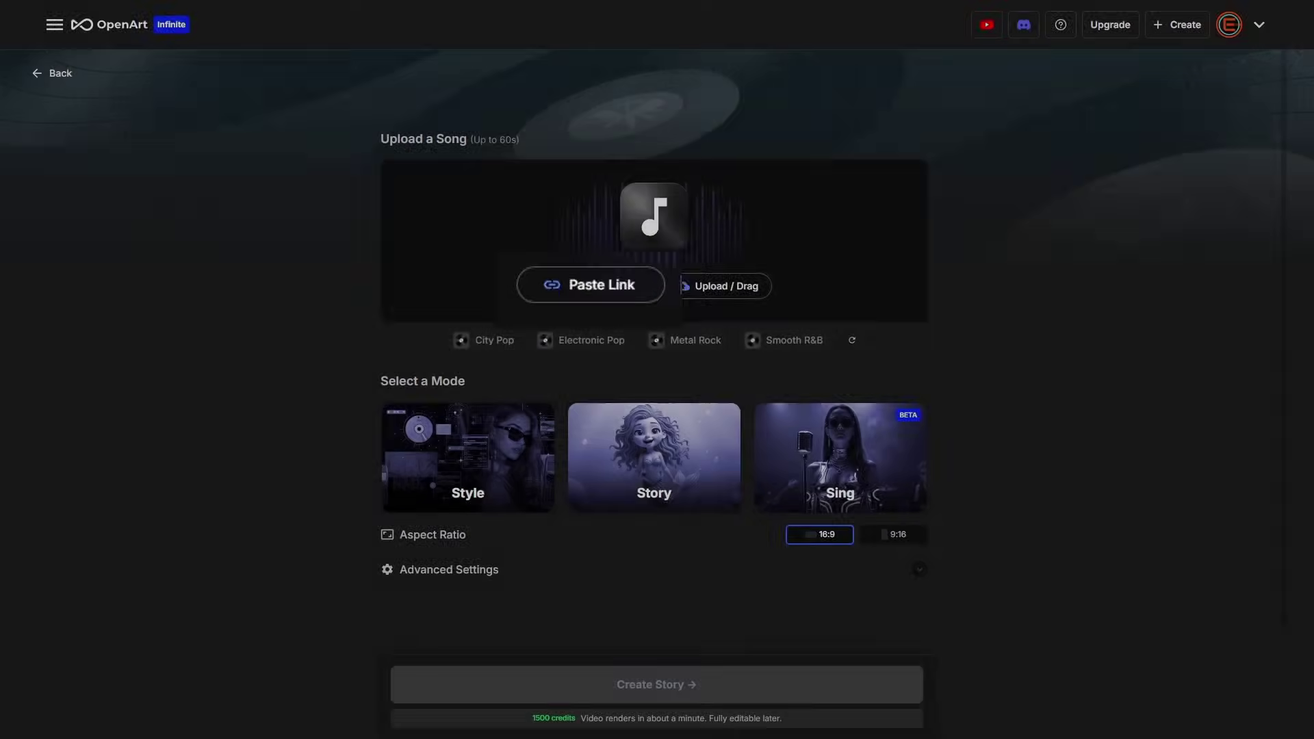
click(610, 292)
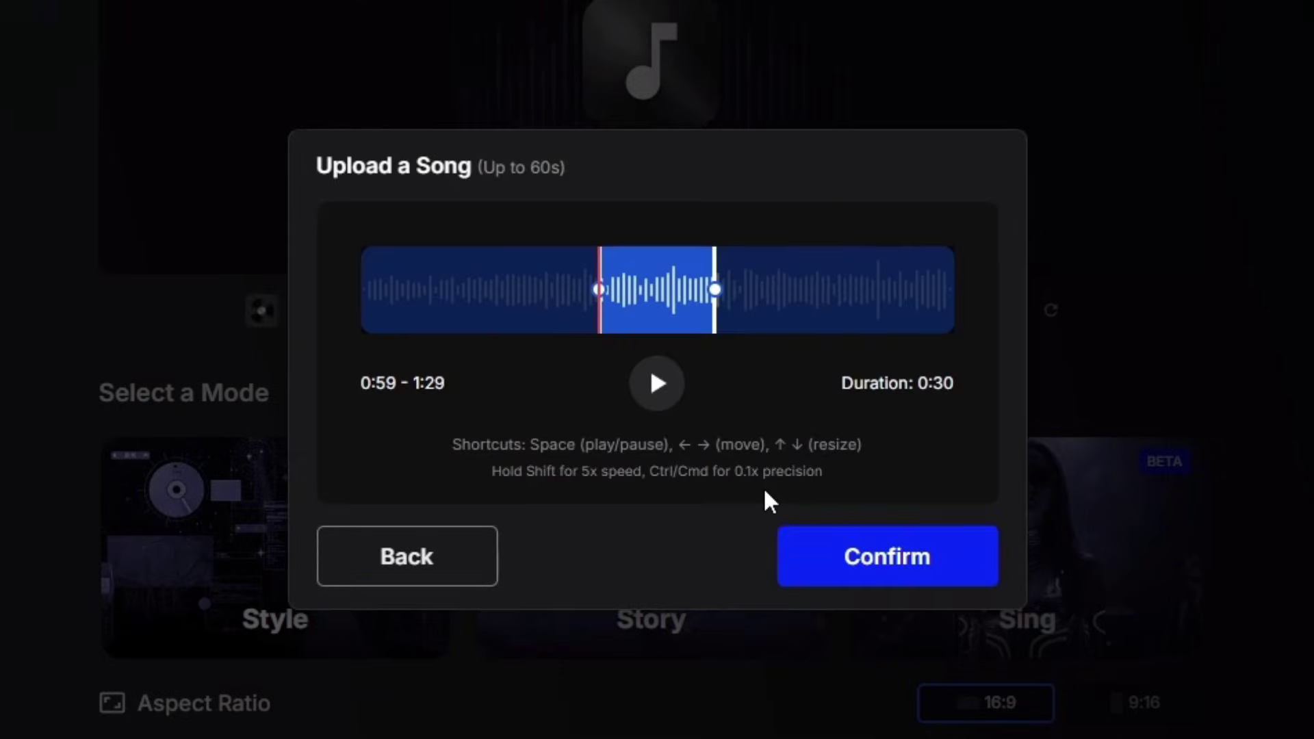
click(656, 385)
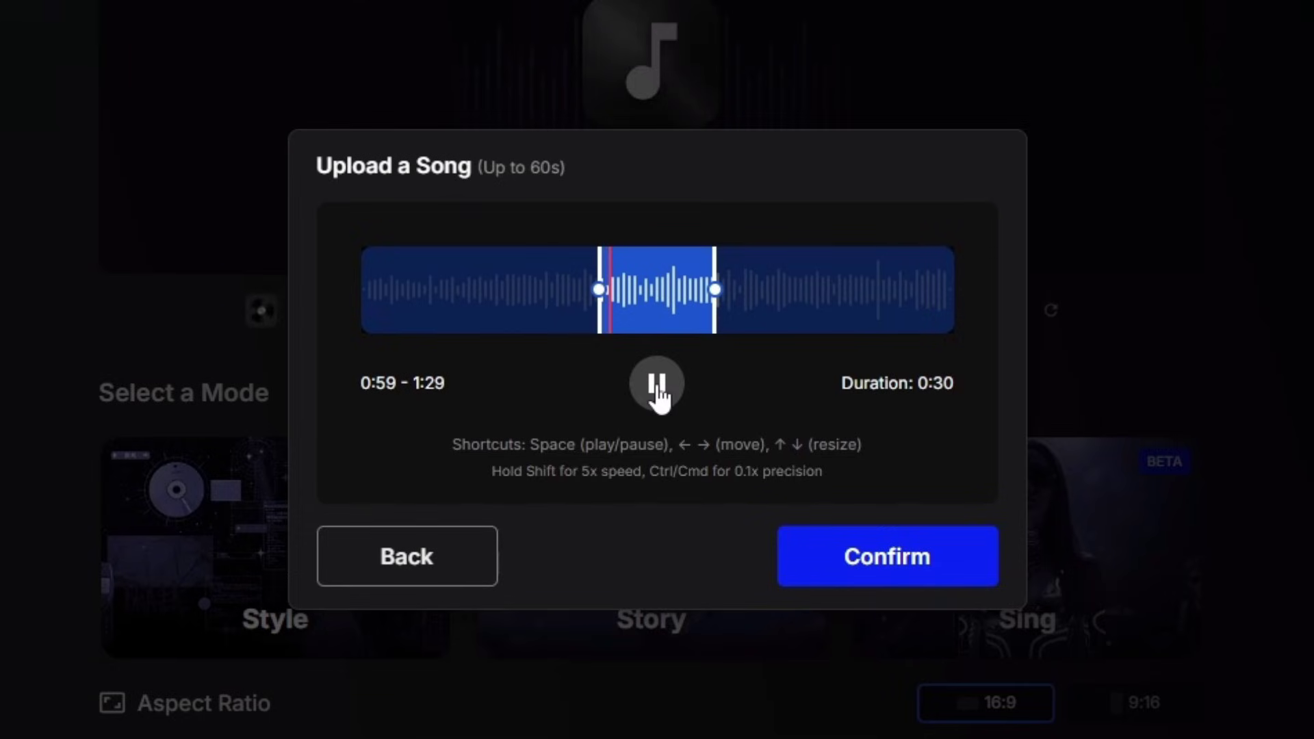
click(656, 384)
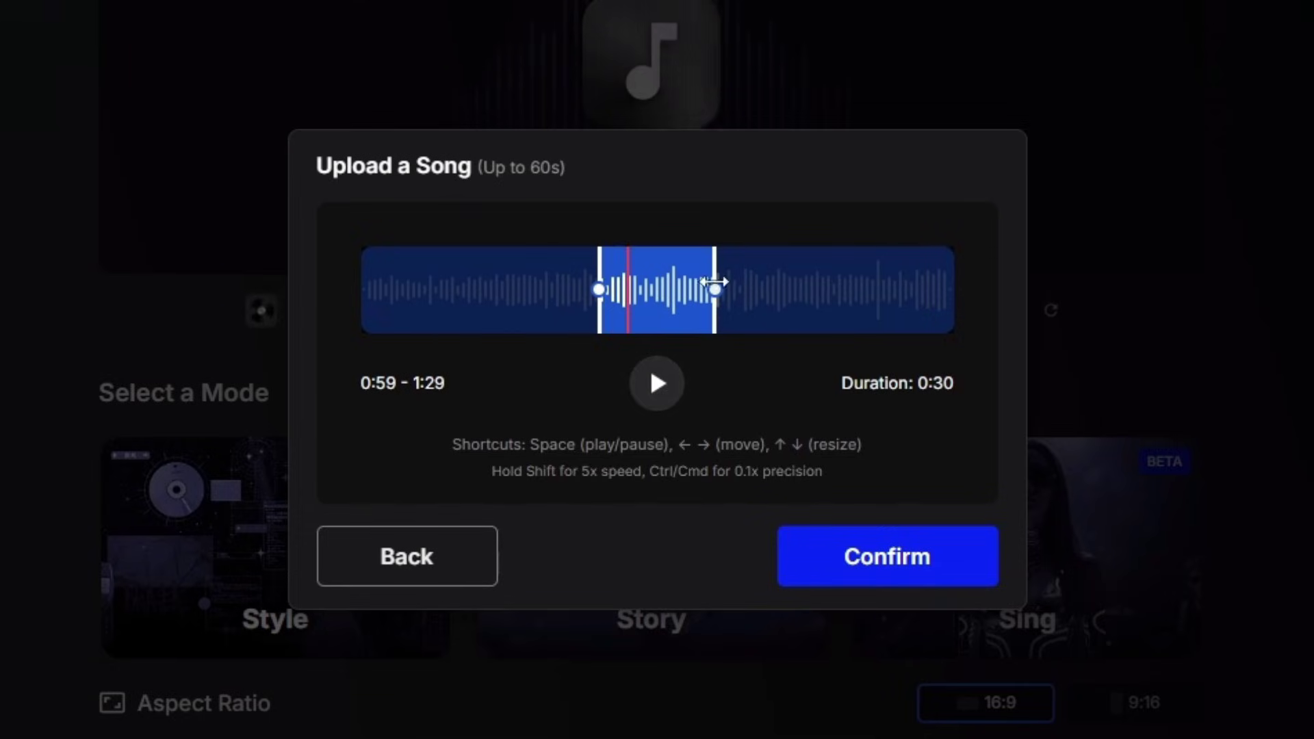
Lengthen the song selection, shift it towards the beginning of the track, and confirm the 0:51 excerpt
drag(720, 287, 836, 287)
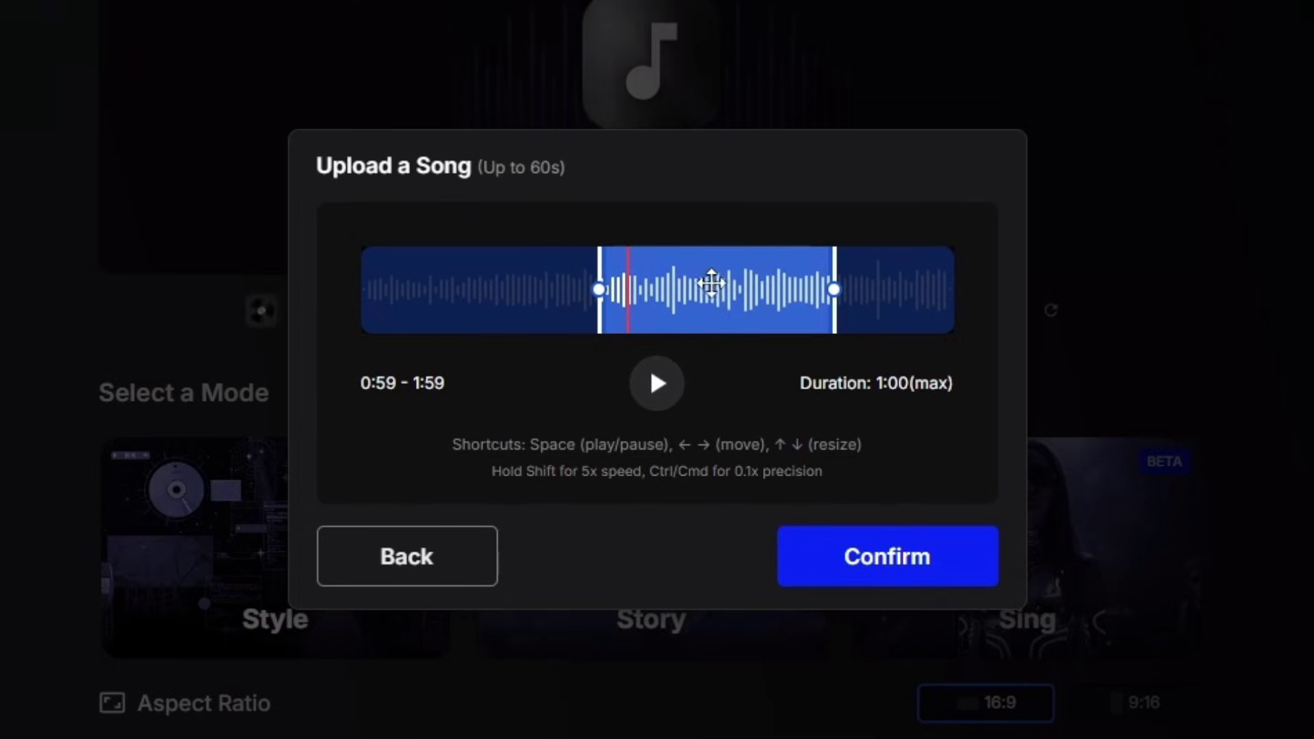
drag(710, 285, 508, 288)
click(862, 567)
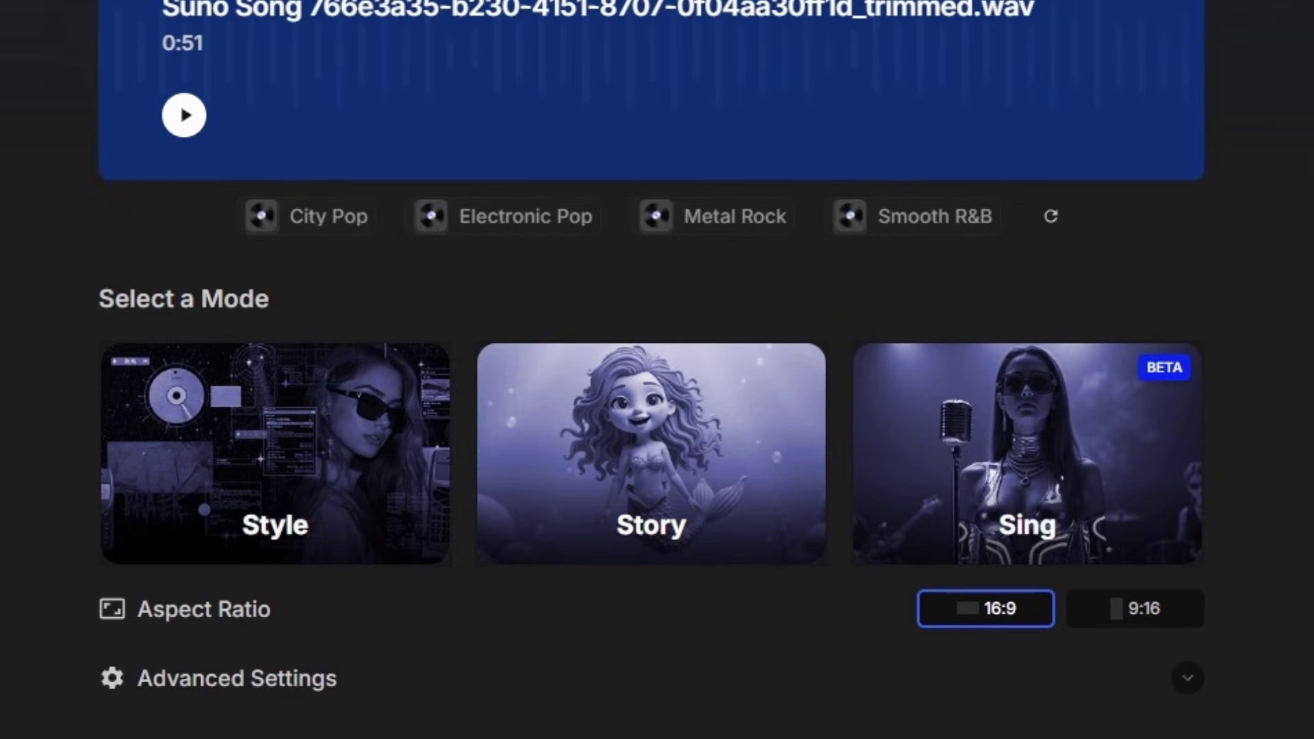
Choose the Sing mode and apply the first saved character under My Characters as the singer
click(390, 384)
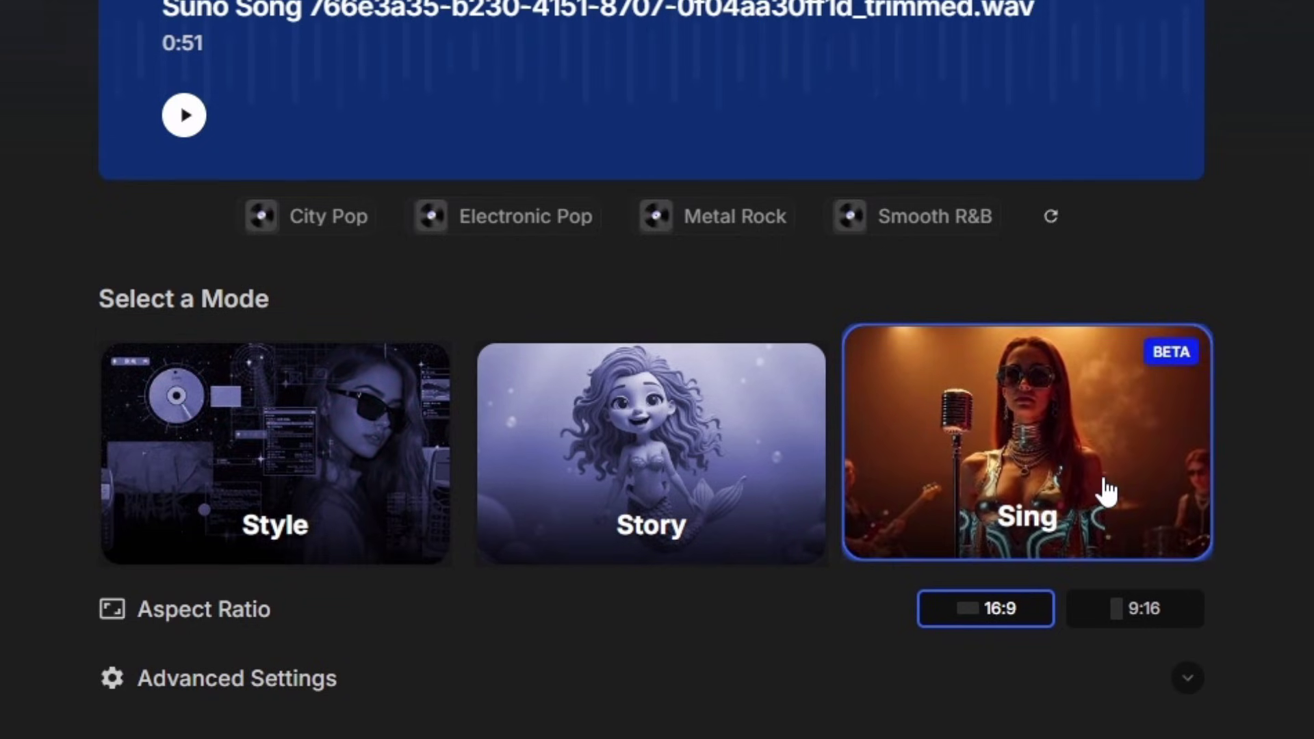
click(1106, 490)
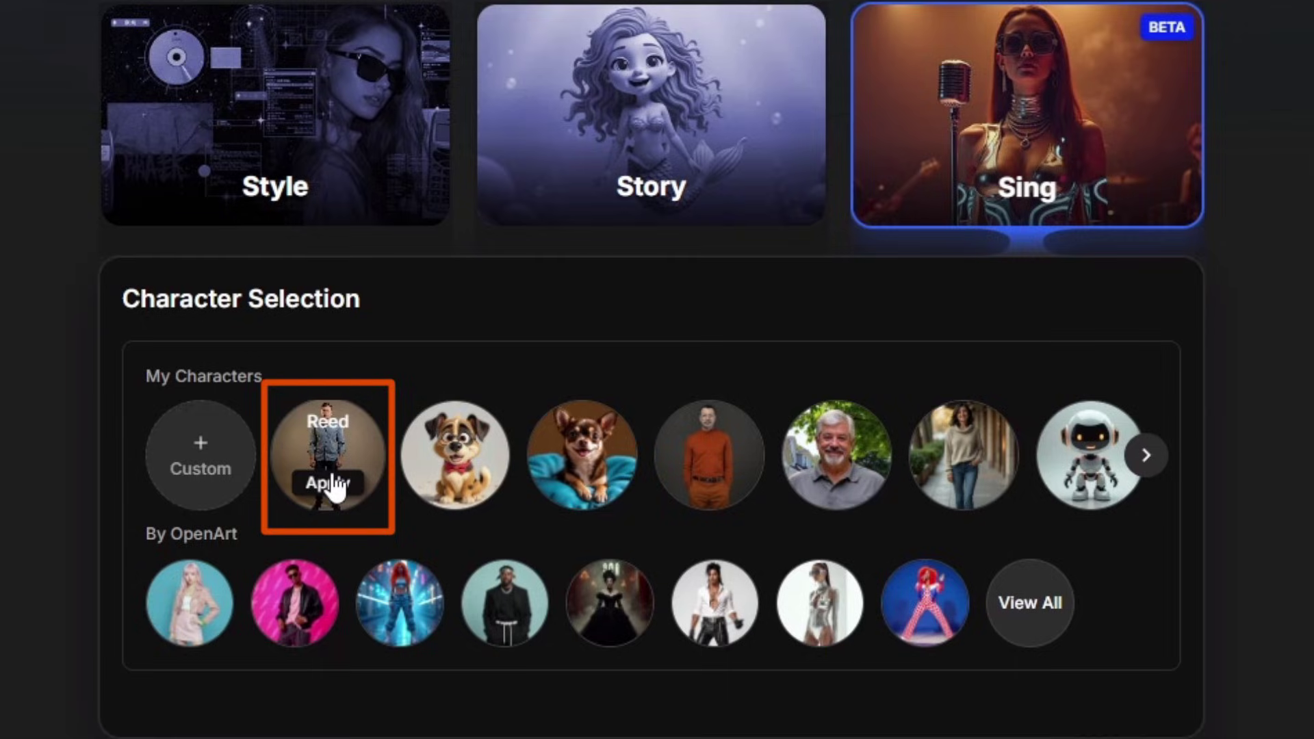
click(330, 484)
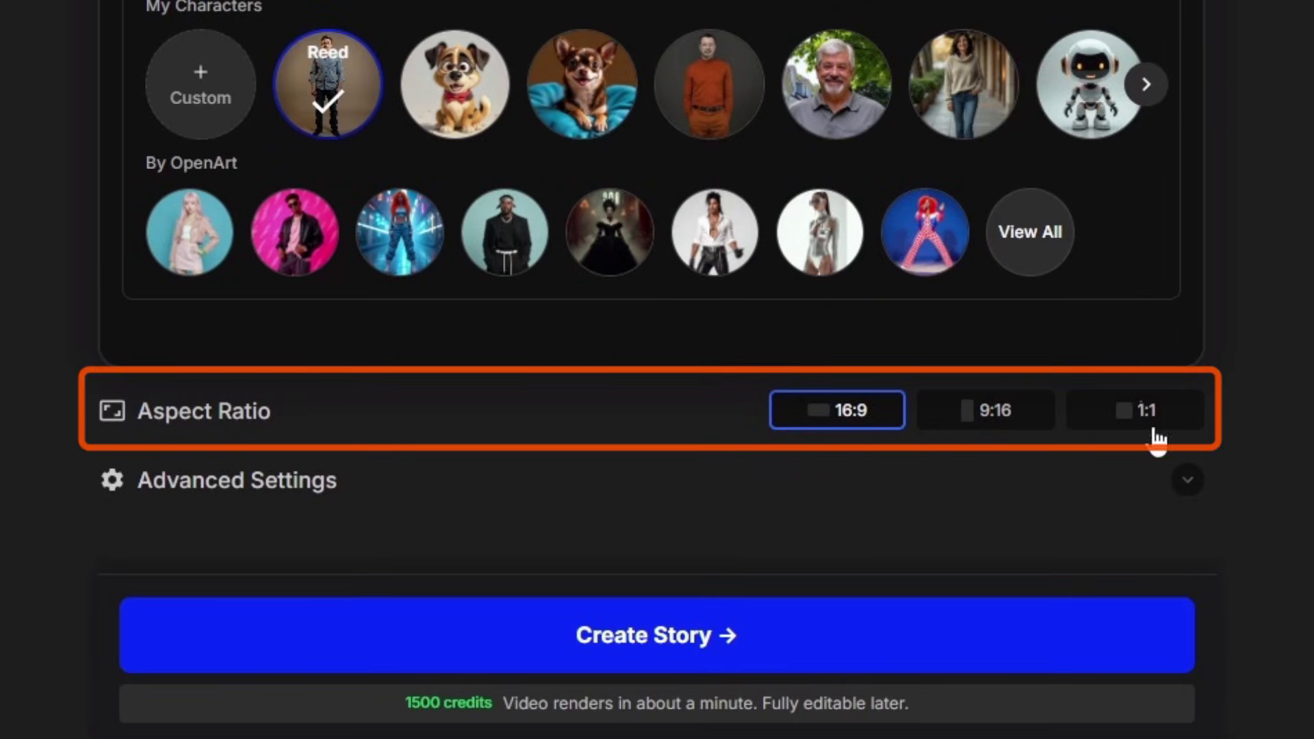
Review the image and video model choices, keep character and Hedra, and create the music video story in 16:9
click(1190, 481)
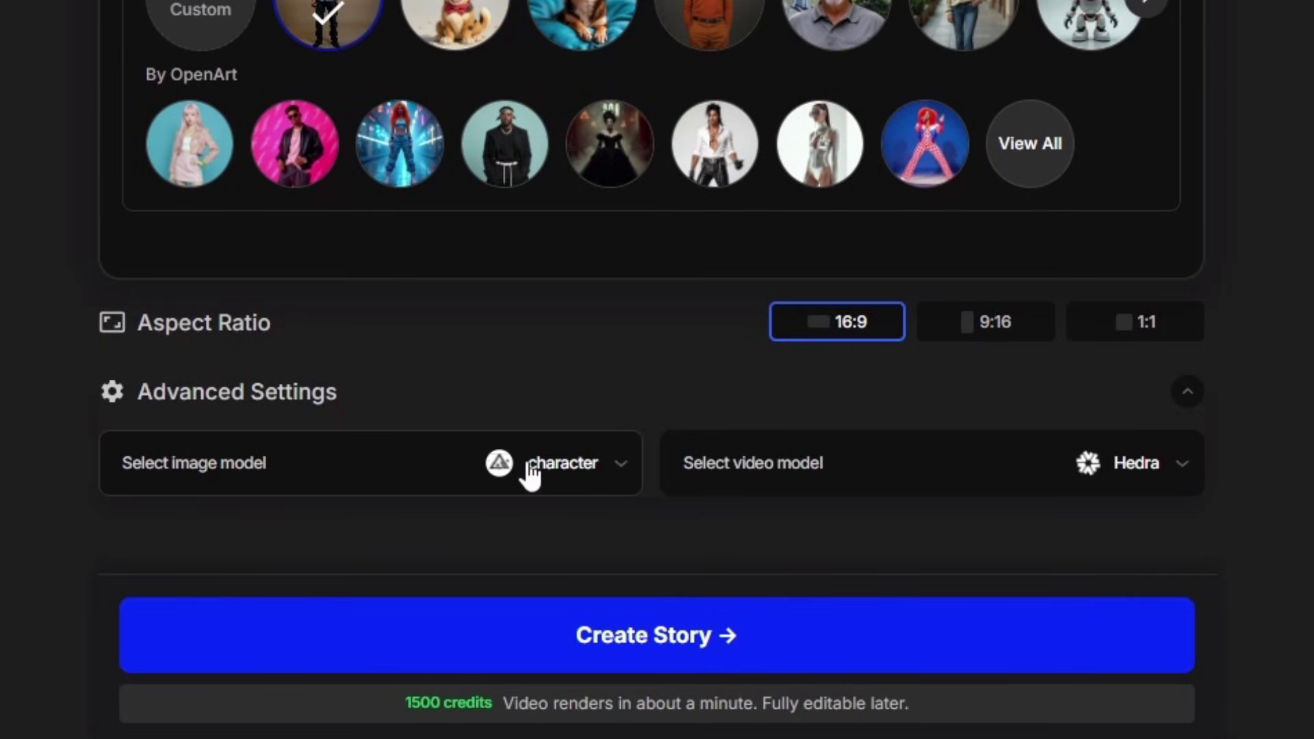
click(619, 468)
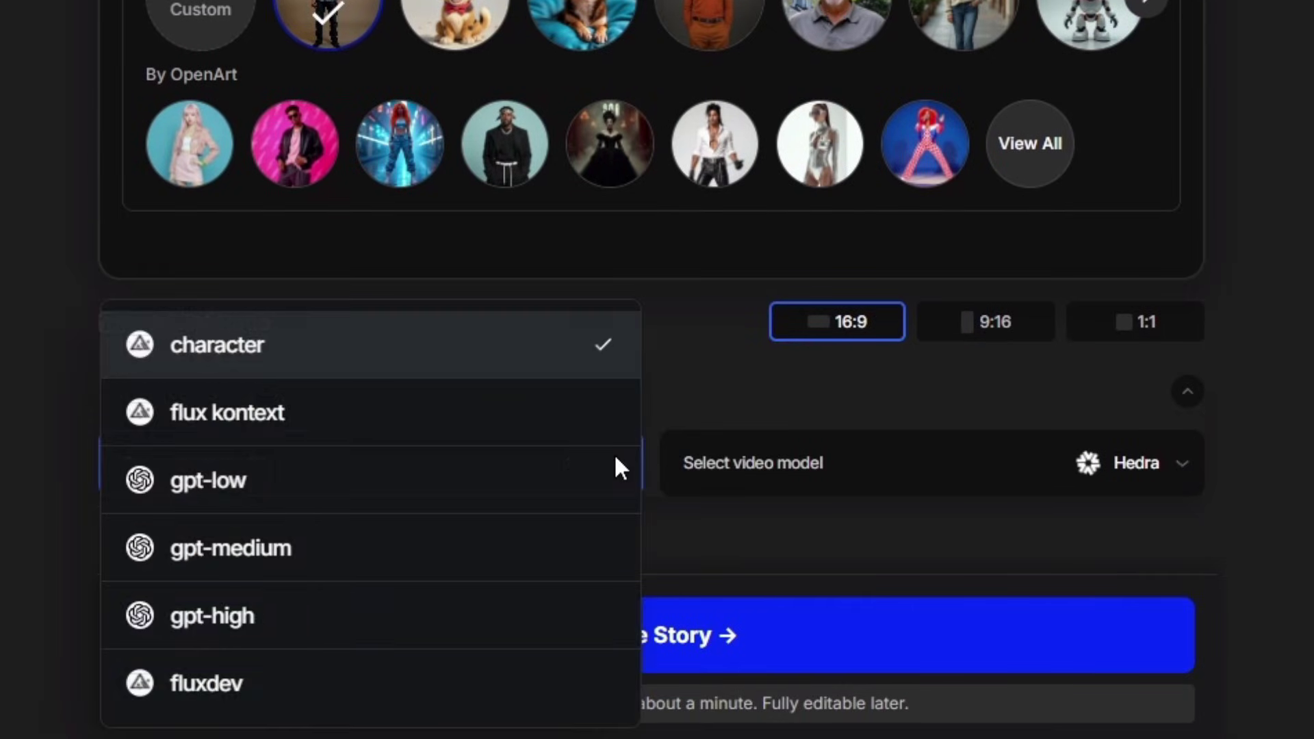
click(674, 528)
click(1183, 465)
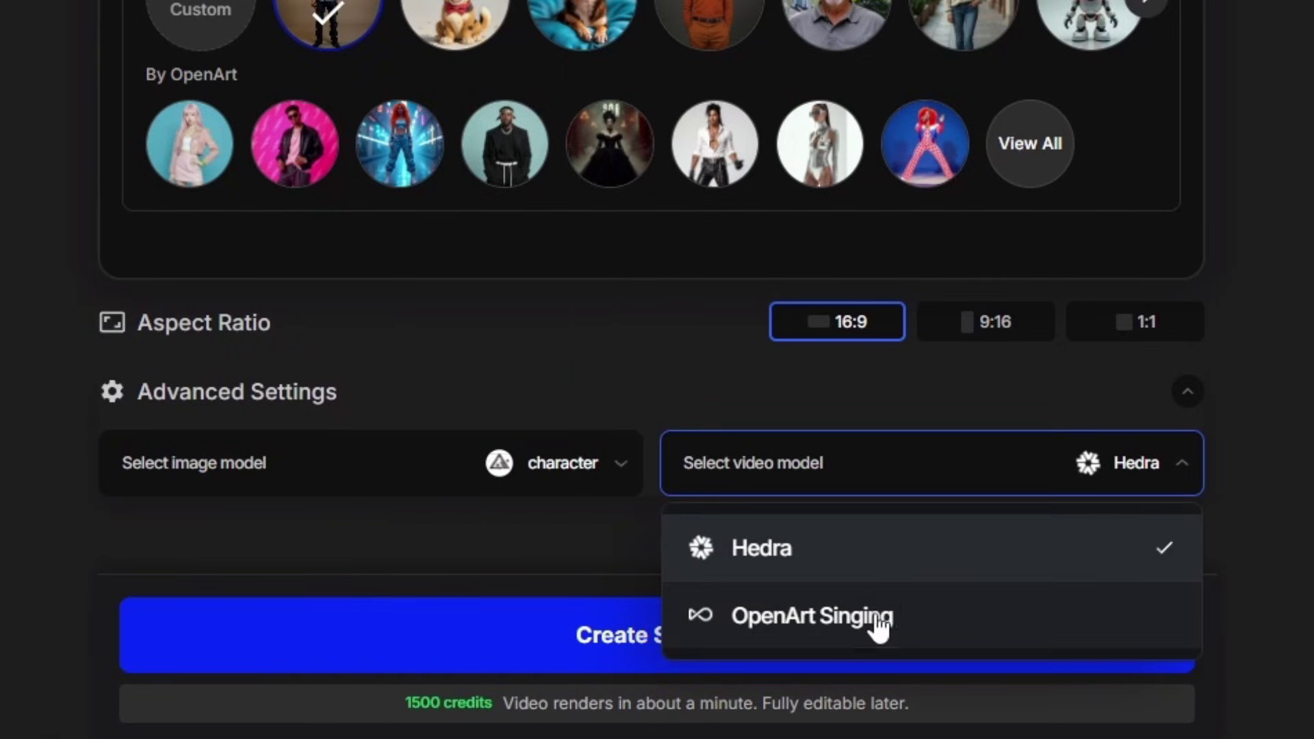
click(893, 557)
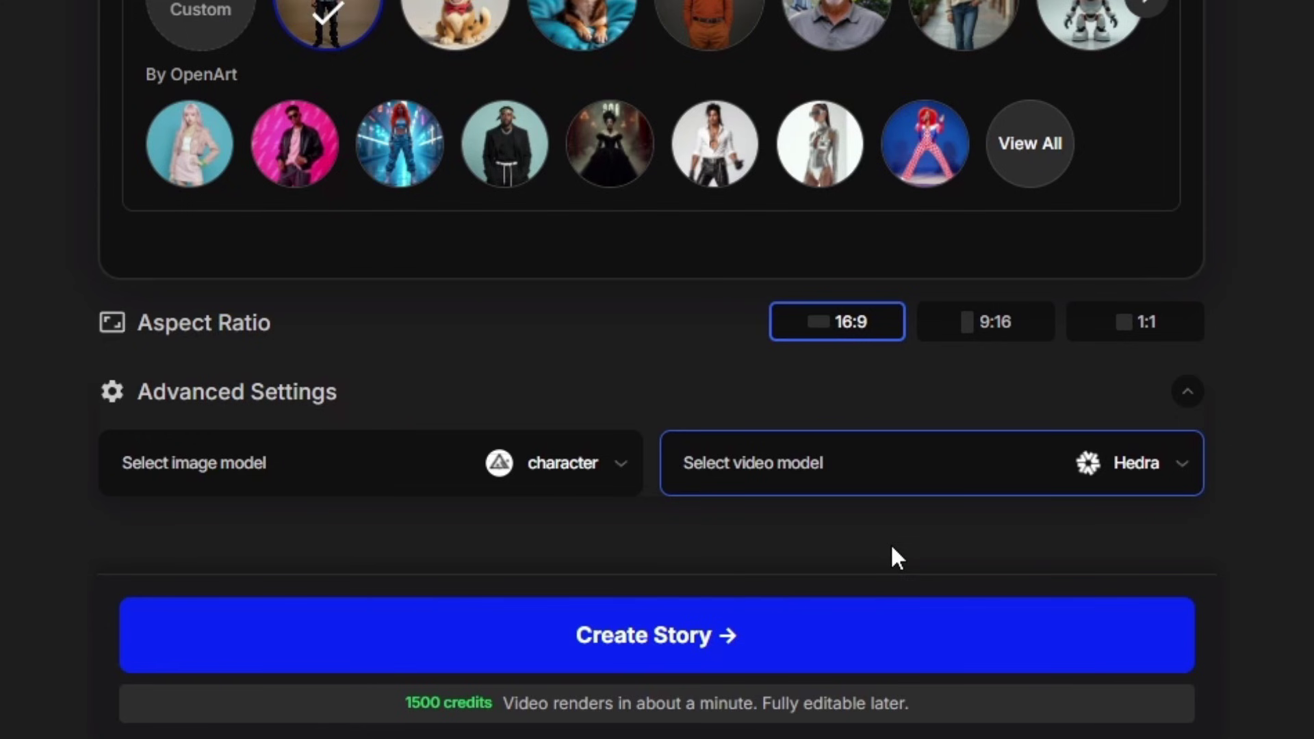
click(666, 651)
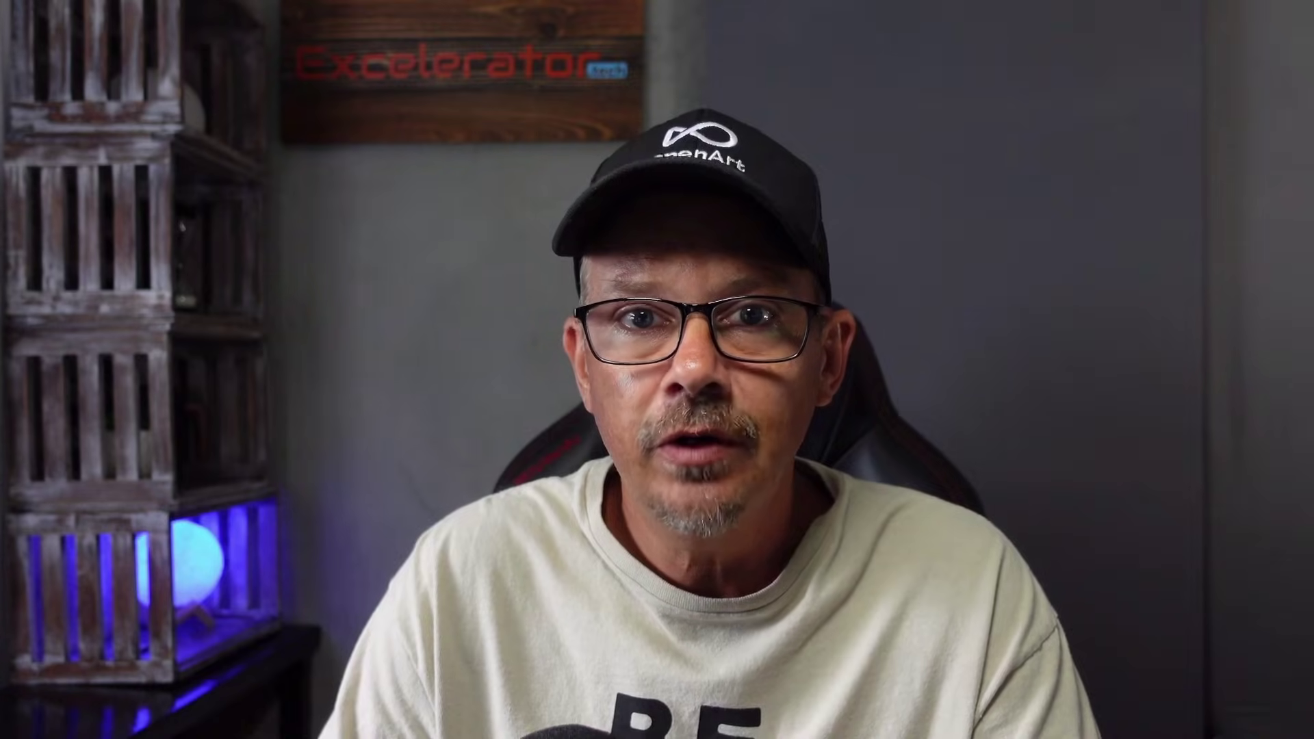